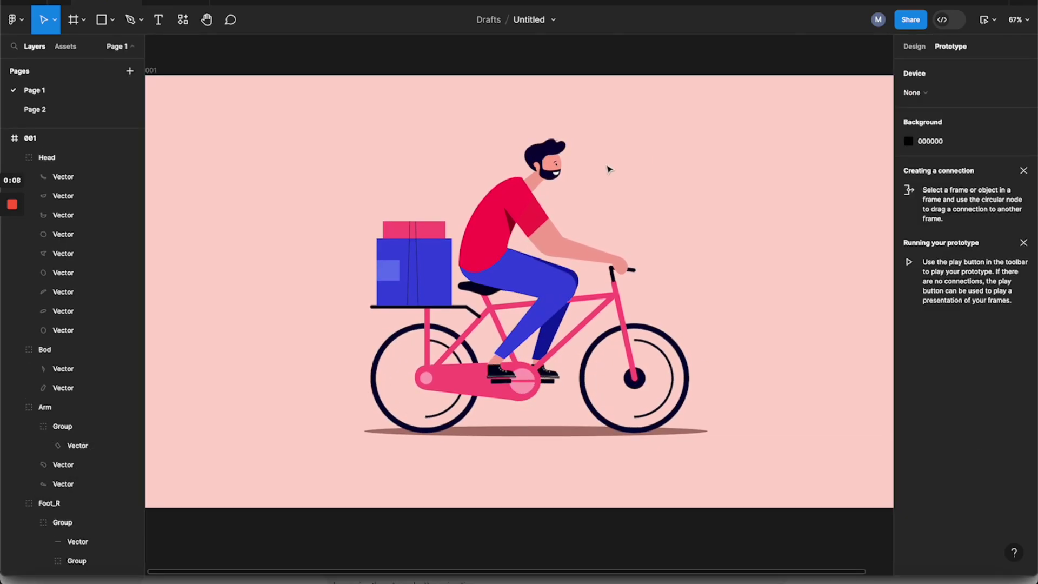
Select frame 001 and examine the cyclist illustration inside it
{"action": "scroll", "coordinate": [274, 121], "scroll_direction": "up", "scroll_amount": 2}
{"action": "scroll", "coordinate": [274, 121], "scroll_direction": "left", "scroll_amount": 1}
{"action": "left_click", "coordinate": [181, 110]}
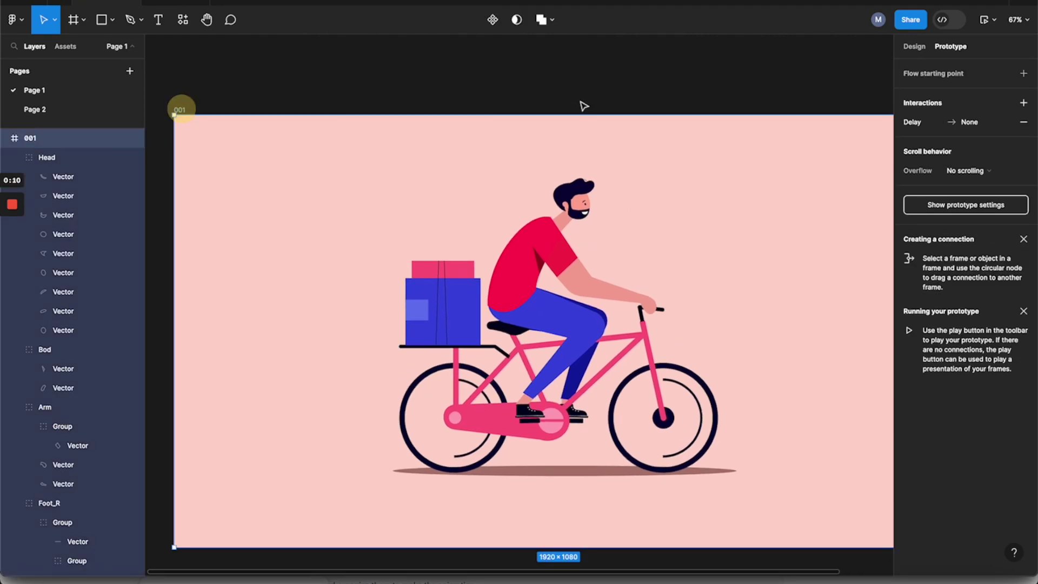
{"action": "scroll", "coordinate": [676, 101], "scroll_direction": "down", "scroll_amount": 1}
{"action": "scroll", "coordinate": [676, 100], "scroll_direction": "right", "scroll_amount": 1}
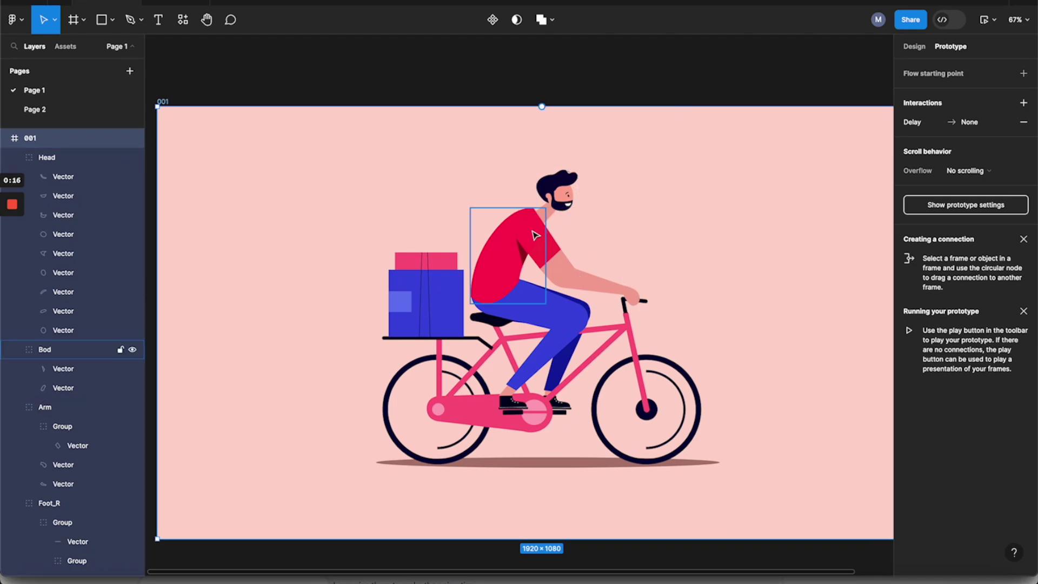
{"action": "scroll", "coordinate": [567, 241], "scroll_direction": "up", "scroll_amount": 3}
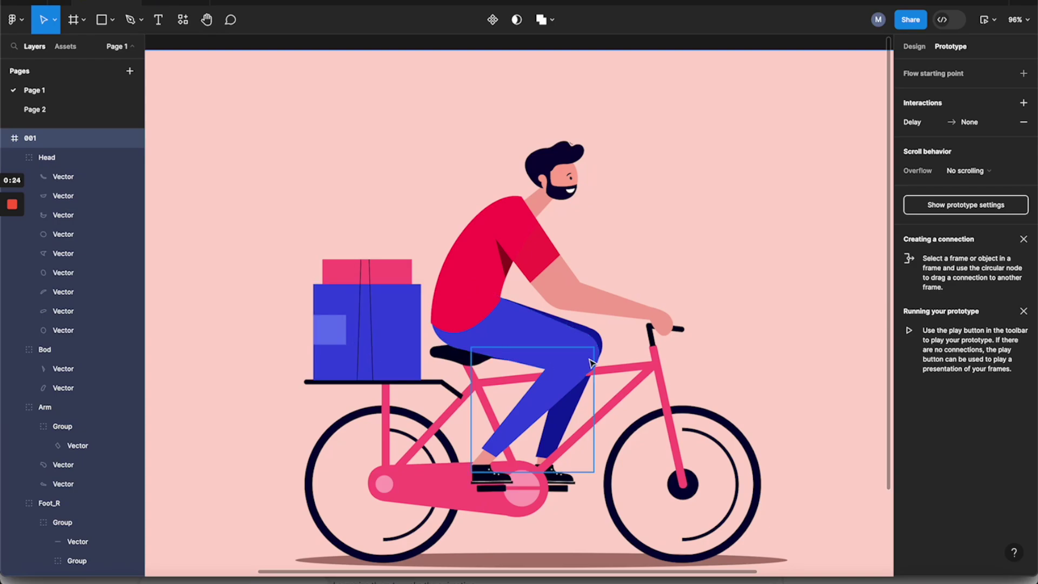
{"action": "scroll", "coordinate": [564, 176], "scroll_direction": "up", "scroll_amount": 2}
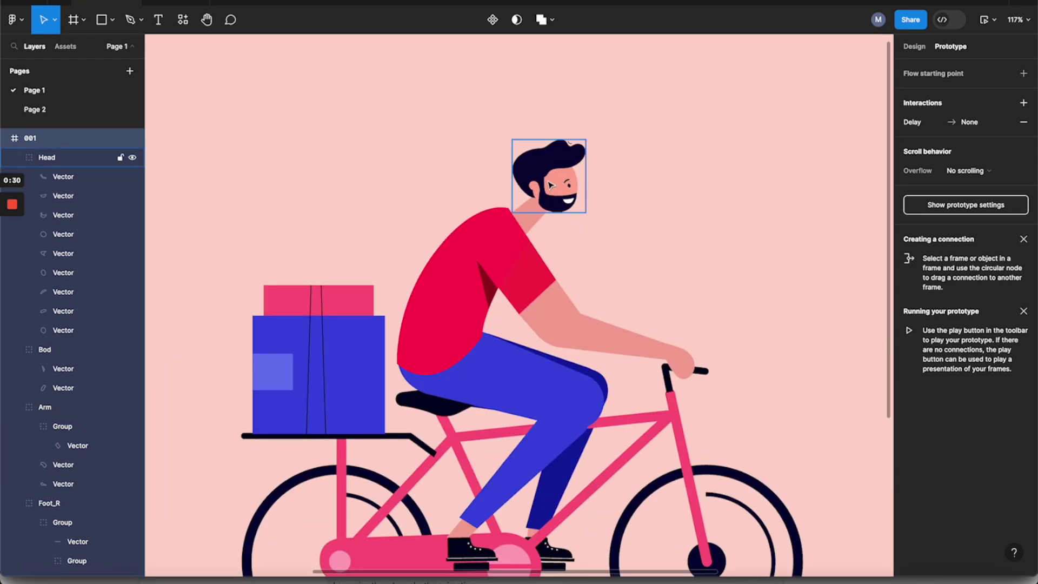
Examine the separate vectors in the Head group, including the beard, hair and face, plus the neck shape
{"action": "left_click", "coordinate": [560, 197]}
{"action": "mouse_move", "coordinate": [550, 203]}
{"action": "left_mouse_down"}
{"action": "mouse_move", "coordinate": [584, 195]}
{"action": "mouse_move", "coordinate": [625, 160]}
{"action": "mouse_move", "coordinate": [589, 216]}
{"action": "mouse_move", "coordinate": [545, 210]}
{"action": "left_mouse_up"}
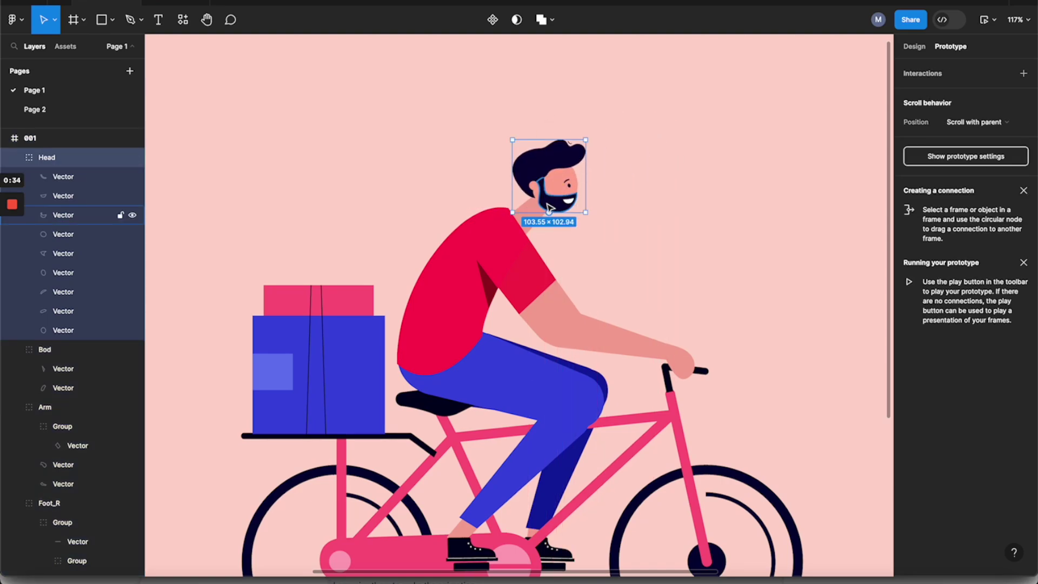
{"action": "double_click", "coordinate": [547, 202]}
{"action": "left_click", "coordinate": [546, 158]}
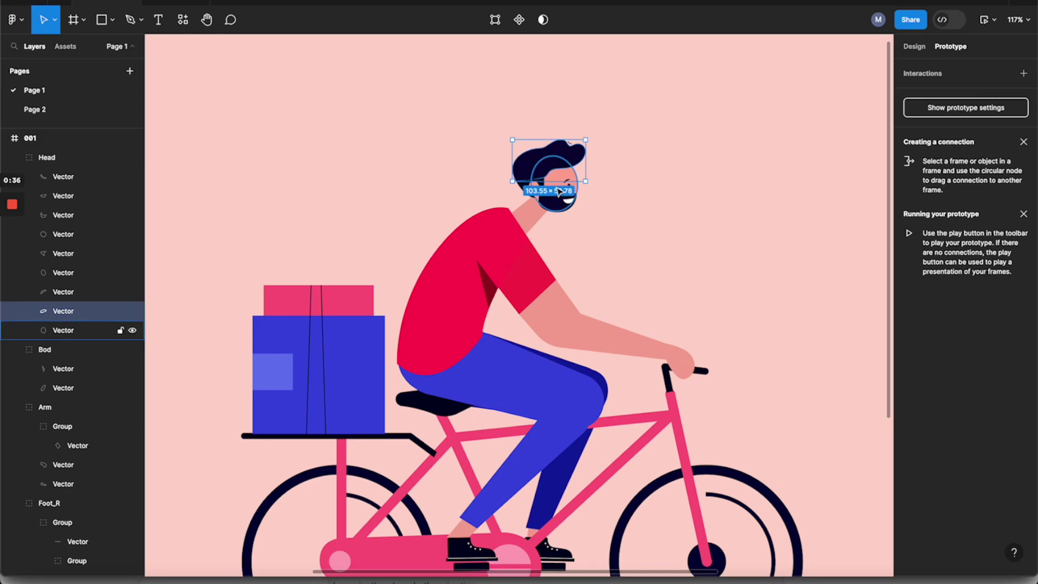
{"action": "scroll", "coordinate": [557, 192], "scroll_direction": "up", "scroll_amount": 5}
{"action": "left_click", "coordinate": [582, 206]}
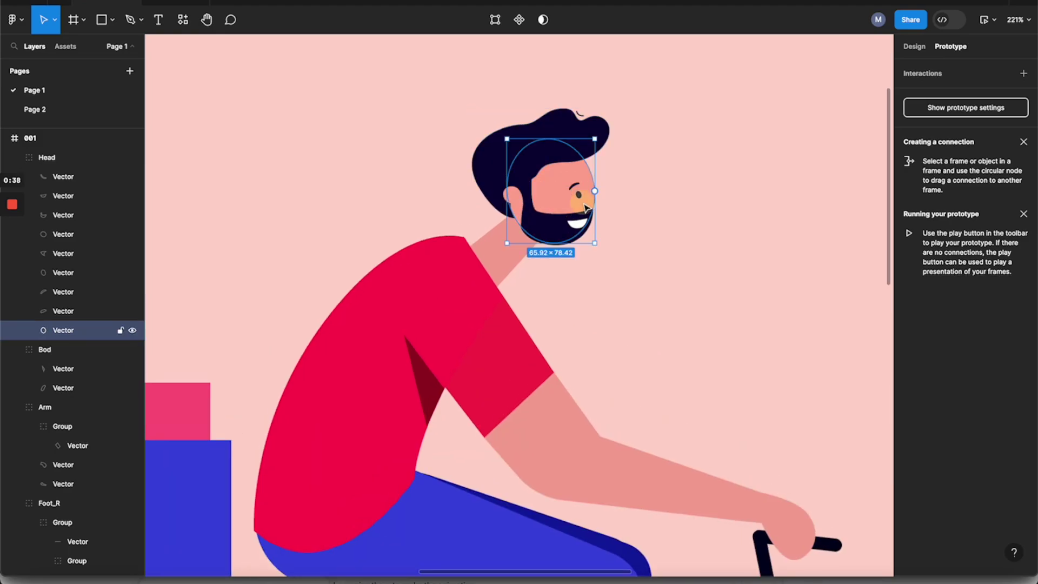
{"action": "scroll", "coordinate": [552, 220], "scroll_direction": "down", "scroll_amount": 5}
{"action": "left_click", "coordinate": [513, 247]}
{"action": "left_click", "coordinate": [536, 242]}
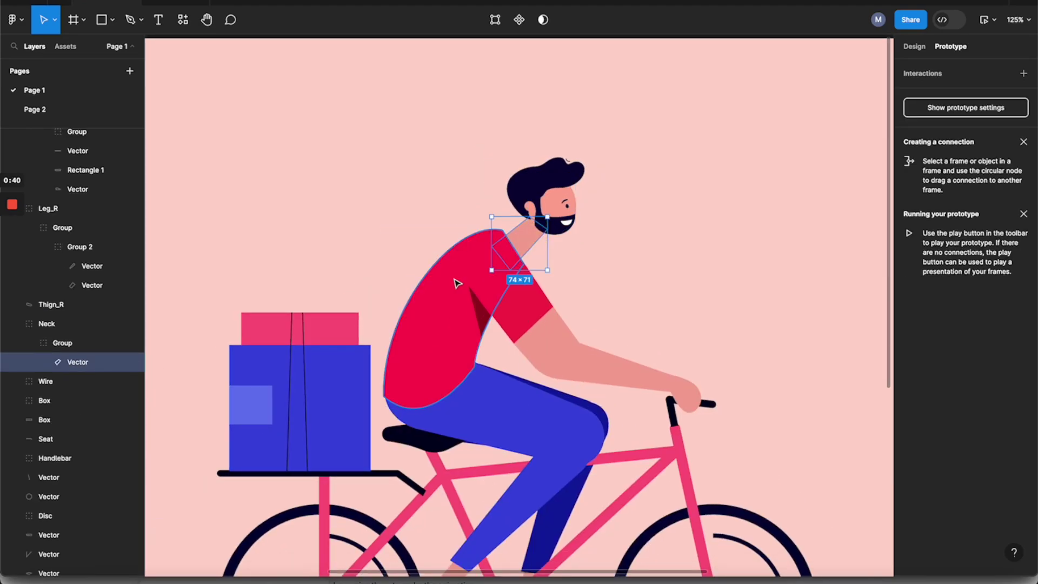
Try moving the Arm group away from the torso, and undo the move
{"action": "left_click", "coordinate": [538, 329]}
{"action": "left_click_drag", "start_coordinate": [538, 329], "coordinate": [658, 307]}
{"action": "key", "text": "super+z"}
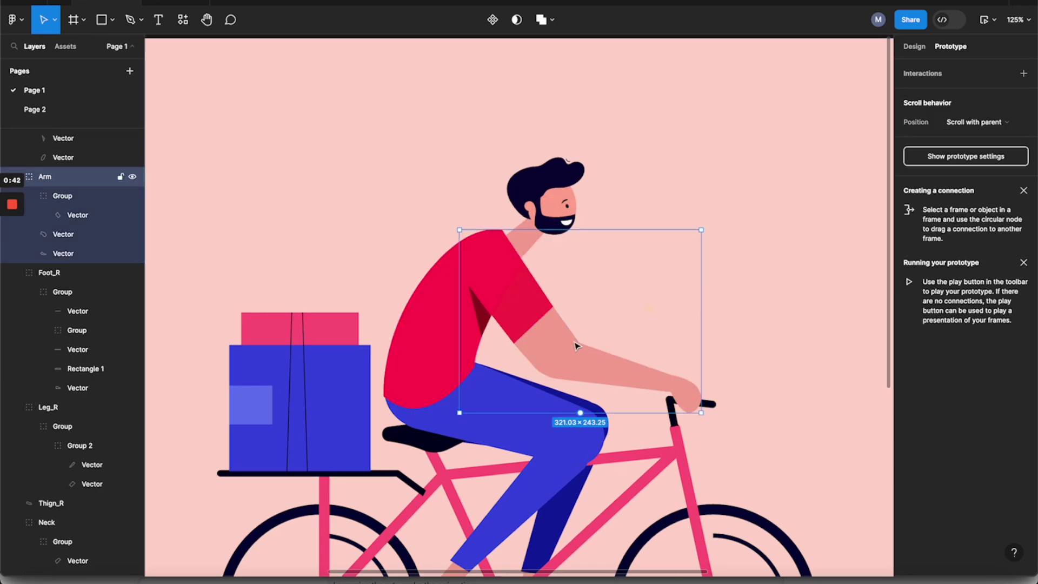
{"action": "scroll", "coordinate": [577, 342], "scroll_direction": "down", "scroll_amount": 5}
{"action": "scroll", "coordinate": [578, 331], "scroll_direction": "up", "scroll_amount": 1}
{"action": "scroll", "coordinate": [506, 318], "scroll_direction": "up", "scroll_amount": 4}
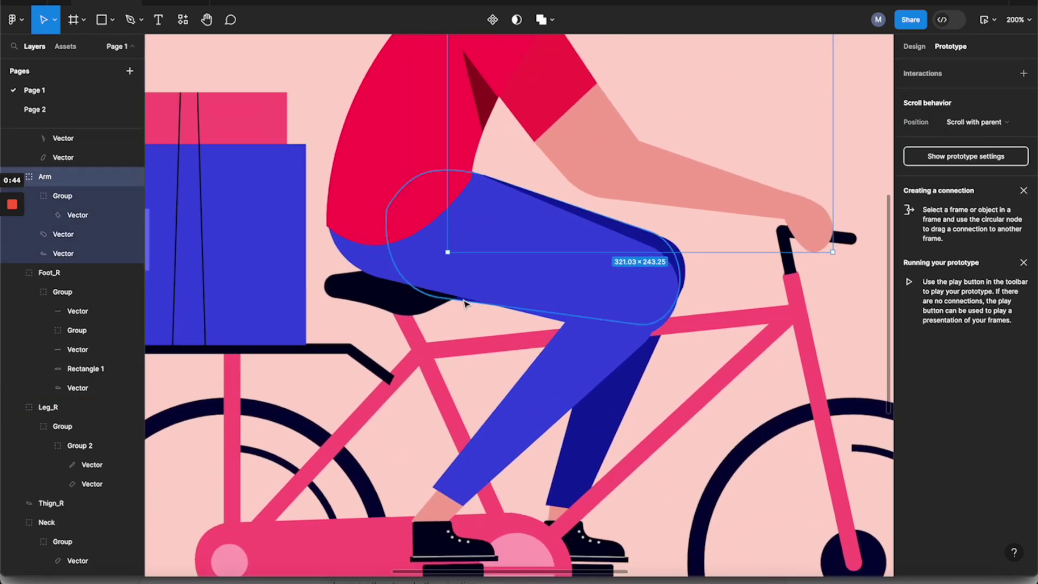
{"action": "scroll", "coordinate": [531, 276], "scroll_direction": "down", "scroll_amount": 5}
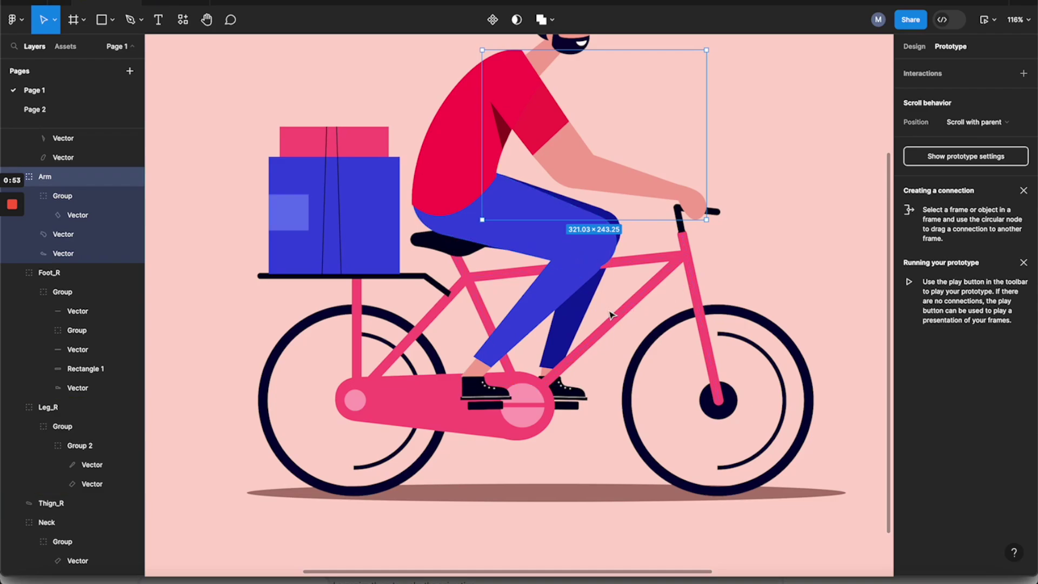
{"action": "scroll", "coordinate": [567, 263], "scroll_direction": "up", "scroll_amount": 3}
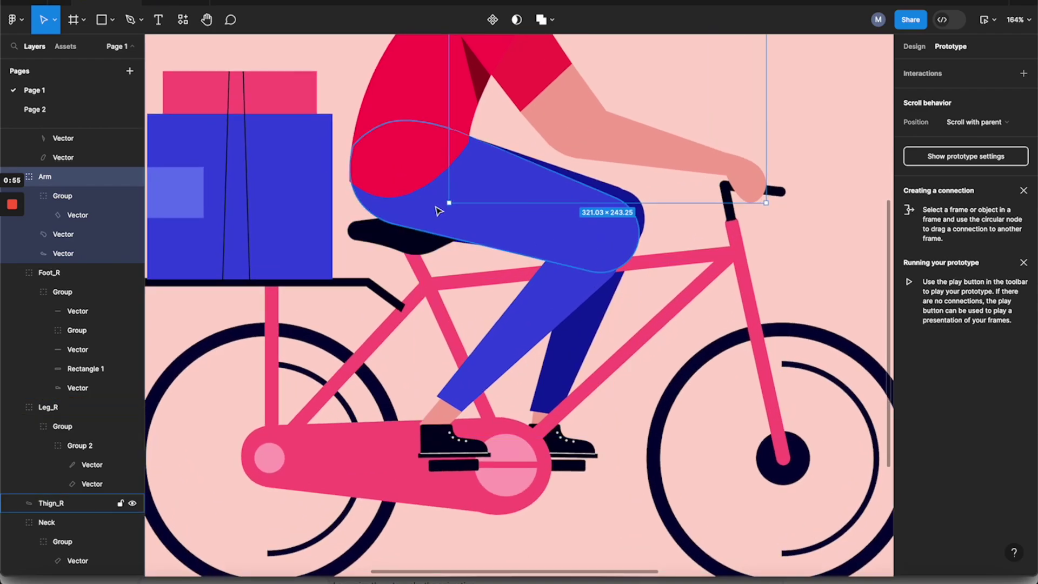
Try moving the right thigh and the Leg_R group away from the body, undoing each move
{"action": "left_click", "coordinate": [407, 208]}
{"action": "left_click_drag", "start_coordinate": [507, 235], "coordinate": [636, 237]}
{"action": "key", "text": "super+z"}
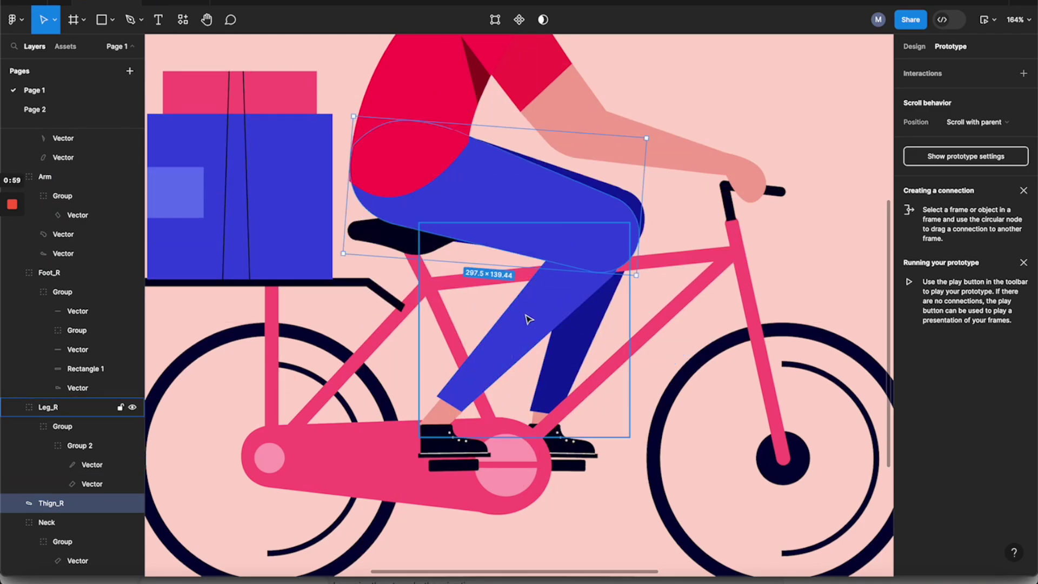
{"action": "left_click", "coordinate": [527, 313]}
{"action": "left_click_drag", "start_coordinate": [544, 320], "coordinate": [611, 325]}
{"action": "key", "text": "super+z"}
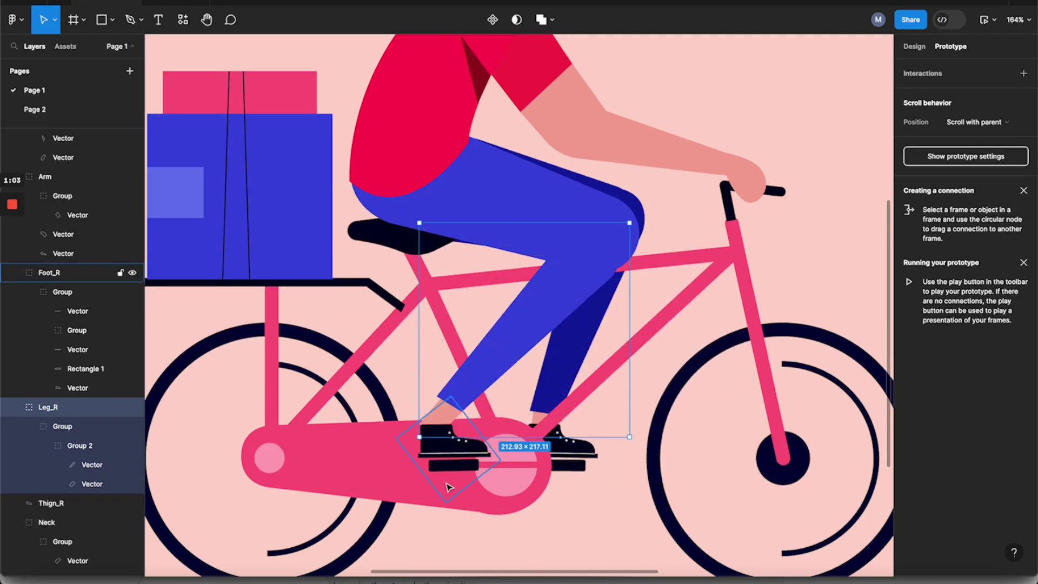
Examine the shoe and pedal layers that make up the Foot_R group
{"action": "scroll", "coordinate": [456, 459], "scroll_direction": "up", "scroll_amount": 5}
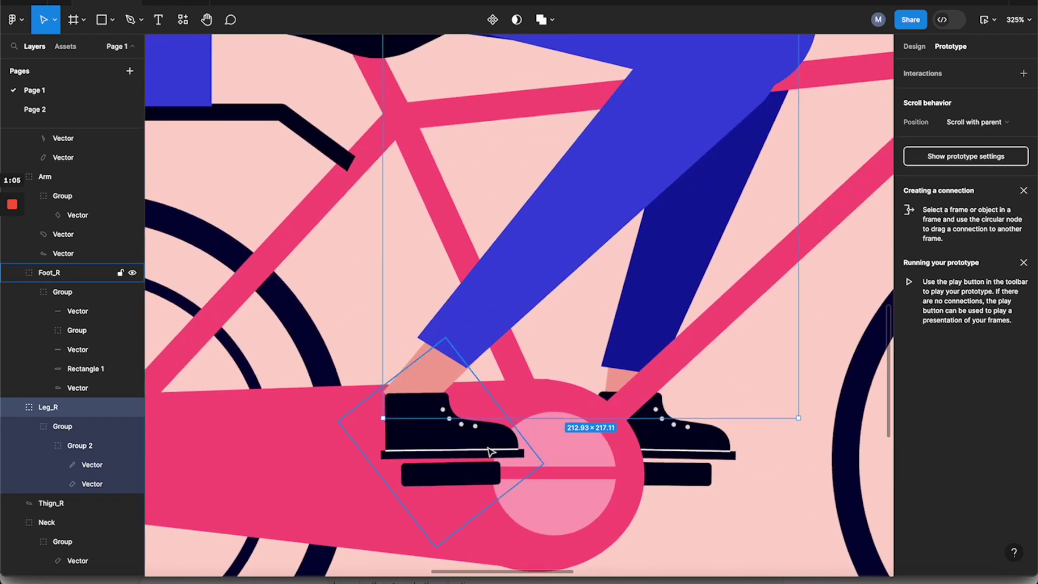
{"action": "scroll", "coordinate": [490, 451], "scroll_direction": "up", "scroll_amount": 3}
{"action": "left_click", "coordinate": [459, 404]}
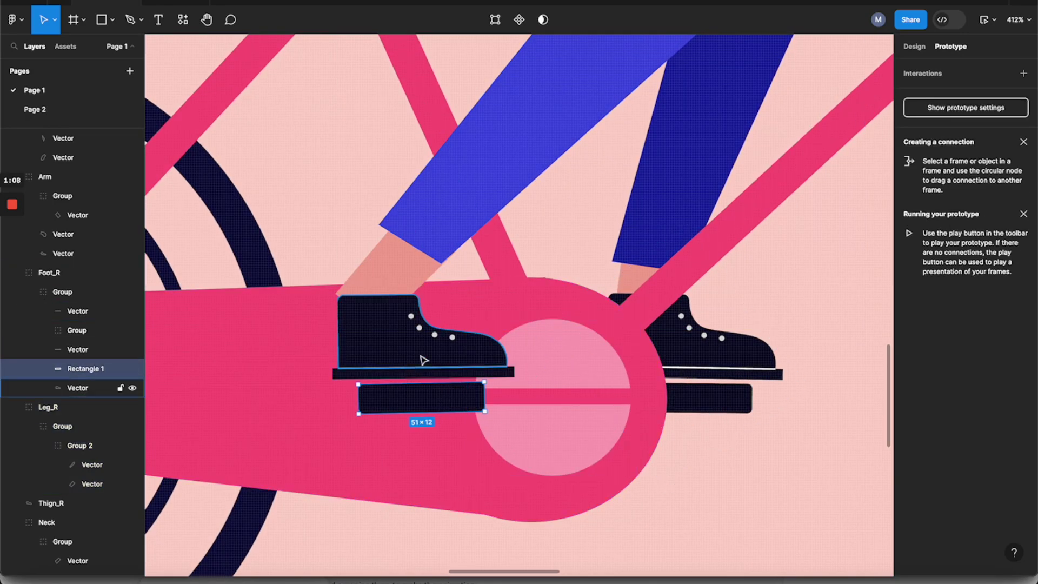
{"action": "left_click", "coordinate": [434, 344]}
{"action": "left_click", "coordinate": [622, 294]}
{"action": "left_click", "coordinate": [495, 370]}
{"action": "scroll", "coordinate": [492, 371], "scroll_direction": "down", "scroll_amount": 5}
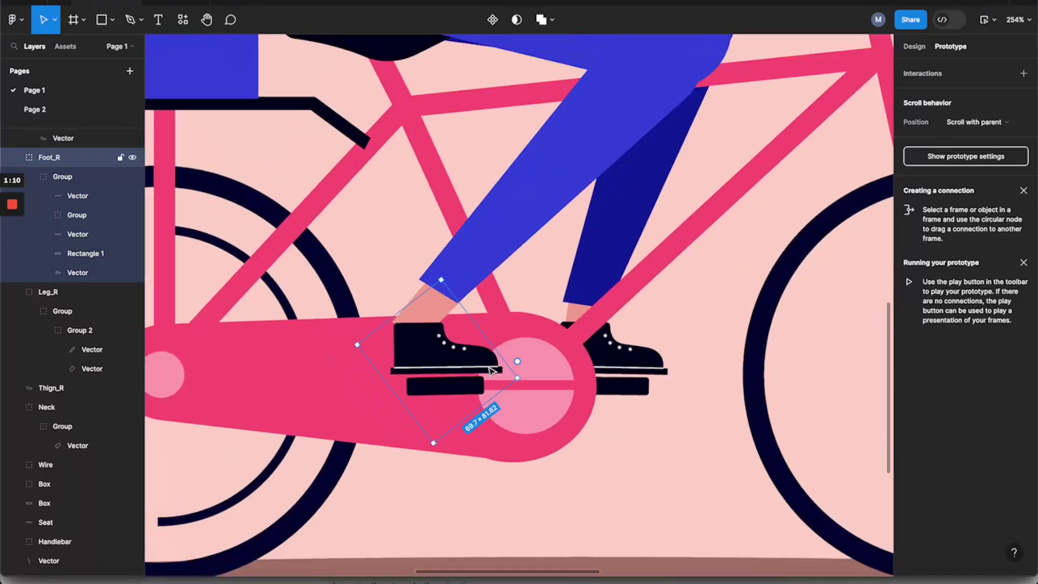
{"action": "left_click_drag", "start_coordinate": [524, 378], "coordinate": [571, 388]}
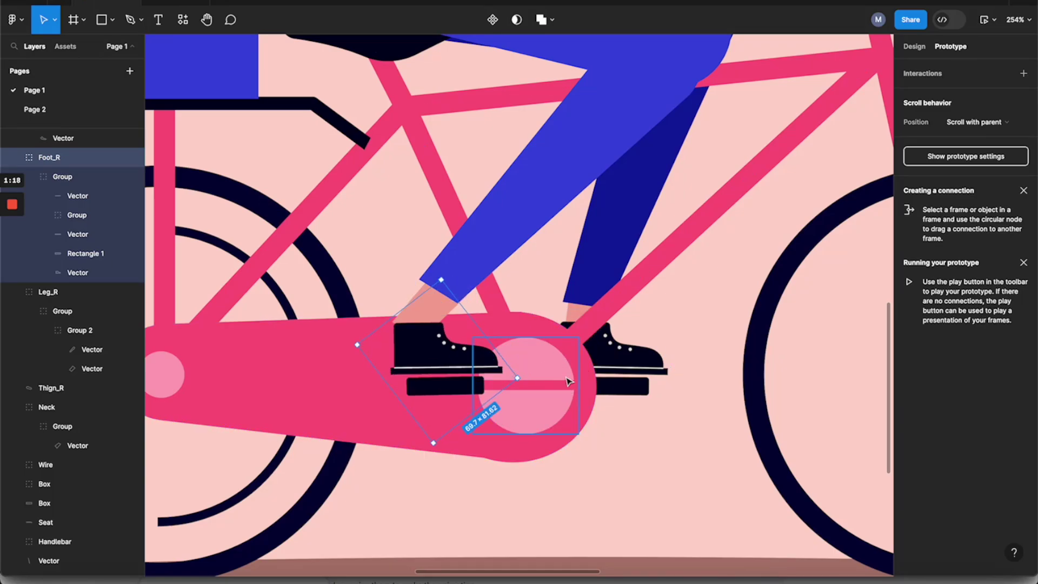
{"action": "scroll", "coordinate": [566, 381], "scroll_direction": "down", "scroll_amount": 3}
{"action": "scroll", "coordinate": [573, 387], "scroll_direction": "up", "scroll_amount": 3}
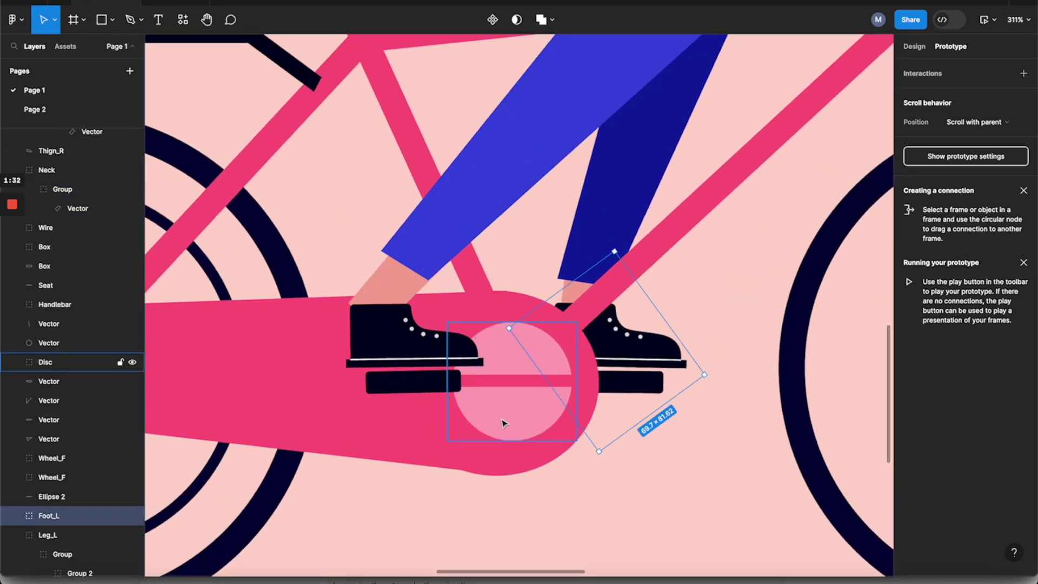
Check how the pedal disc, front wheel, left thigh and left lower leg are split into layers
{"action": "left_click_drag", "start_coordinate": [600, 346], "coordinate": [588, 320]}
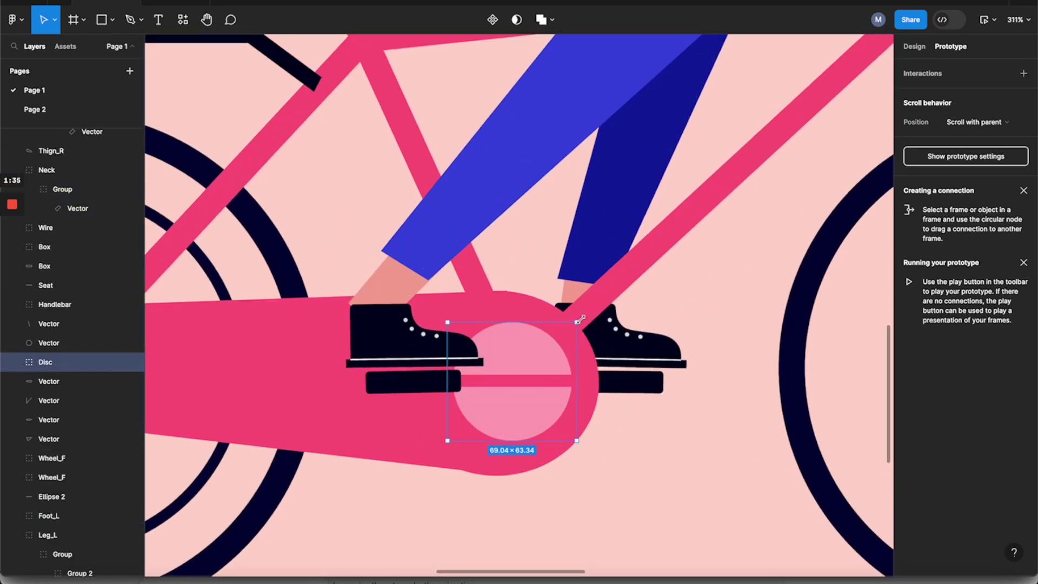
{"action": "mouse_move", "coordinate": [468, 391]}
{"action": "scroll", "coordinate": [602, 368], "scroll_direction": "down", "scroll_amount": 5}
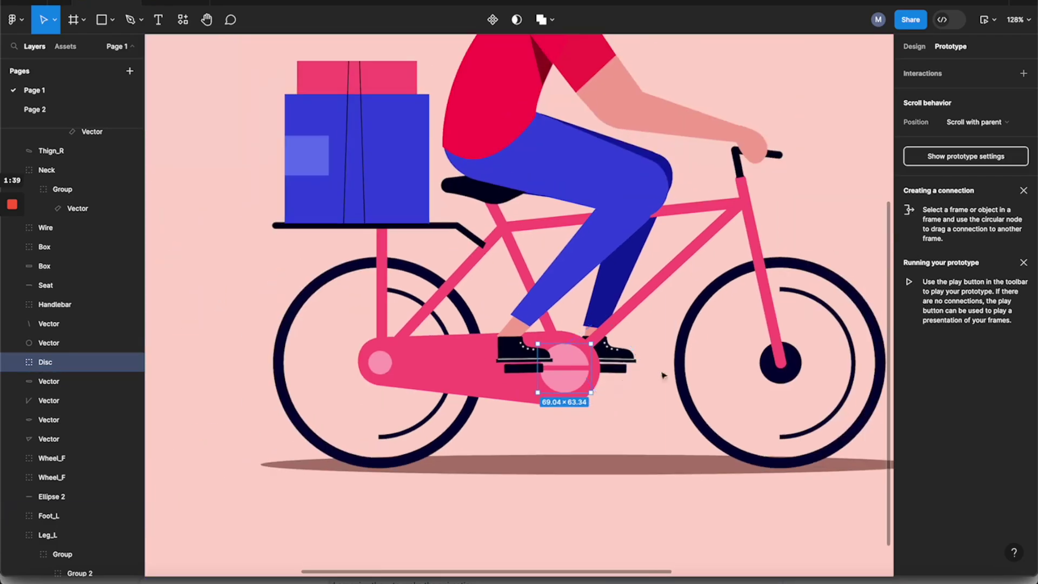
{"action": "left_click", "coordinate": [678, 370]}
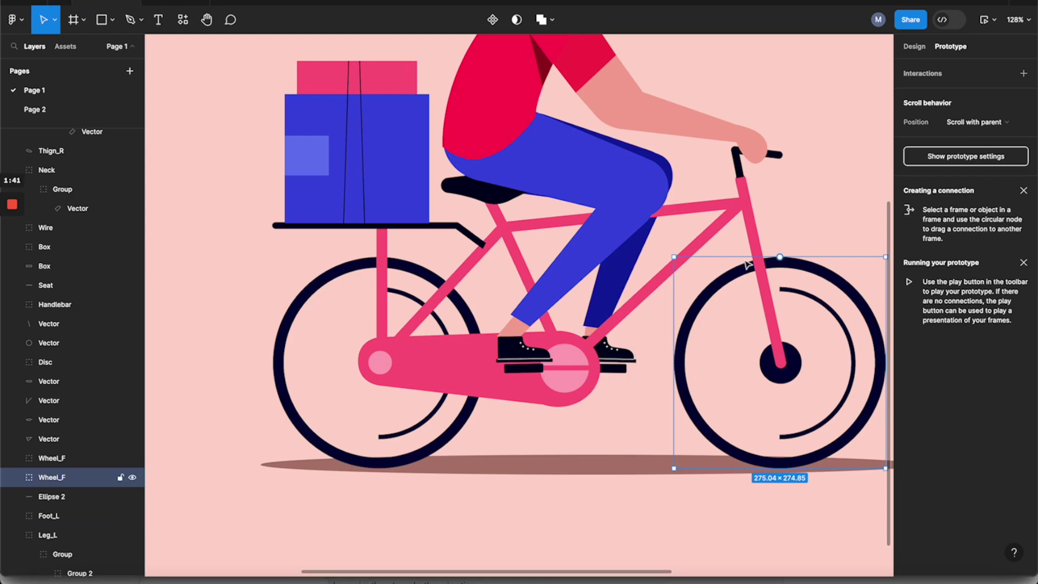
{"action": "left_click", "coordinate": [634, 152]}
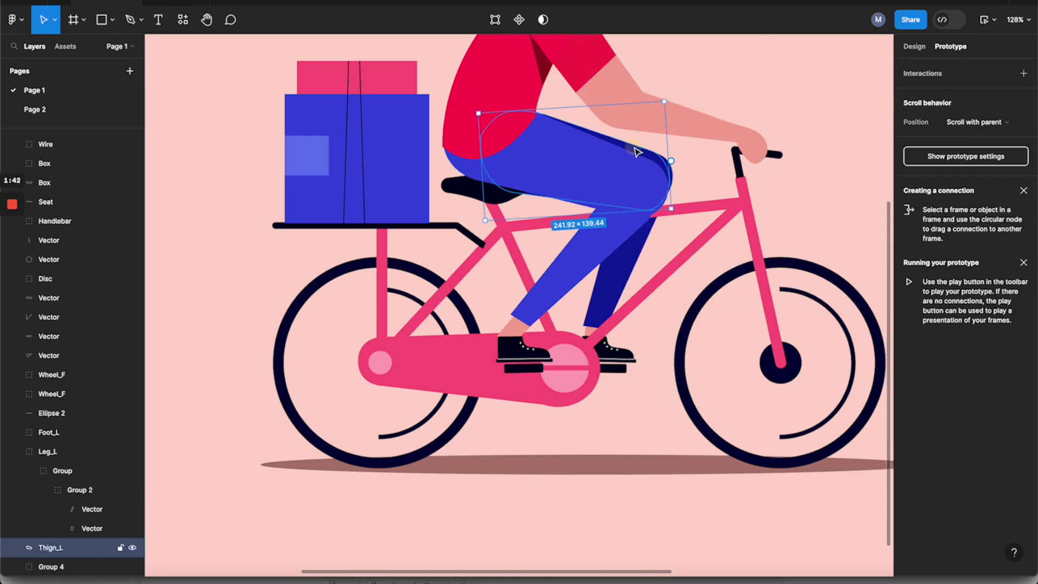
{"action": "left_click", "coordinate": [619, 259], "text": "super"}
{"action": "left_click", "coordinate": [733, 359]}
{"action": "scroll", "coordinate": [733, 359], "scroll_direction": "right", "scroll_amount": 2}
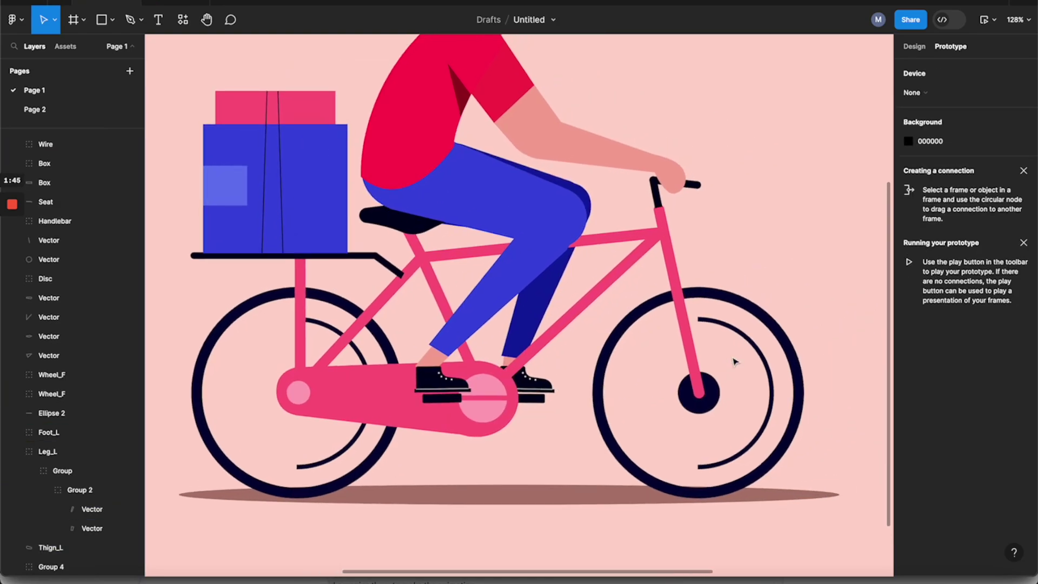
{"action": "scroll", "coordinate": [742, 273], "scroll_direction": "down", "scroll_amount": 3}
{"action": "scroll", "coordinate": [803, 203], "scroll_direction": "up", "scroll_amount": 2}
{"action": "scroll", "coordinate": [802, 203], "scroll_direction": "right", "scroll_amount": 1}
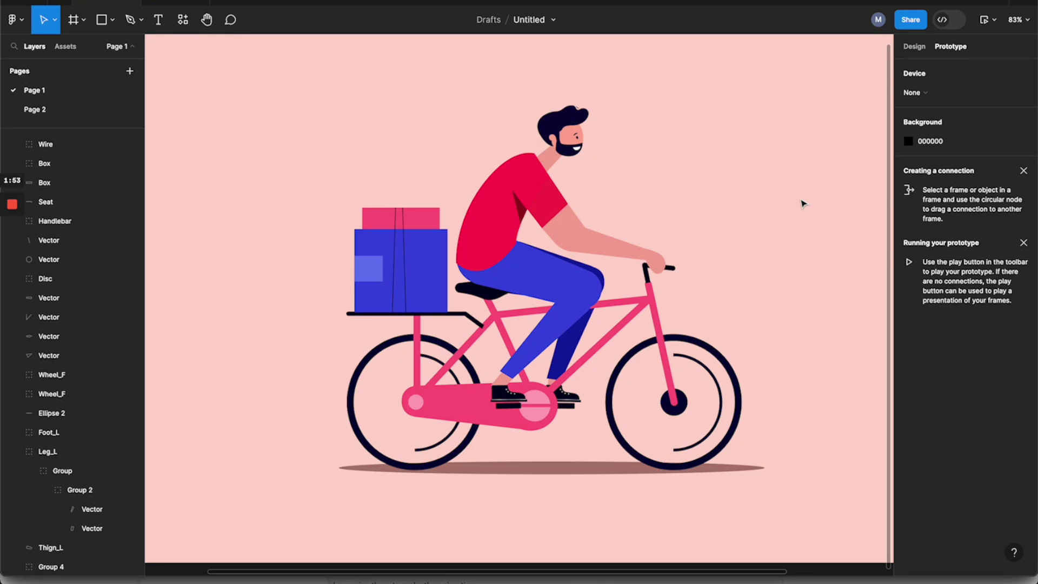
{"action": "scroll", "coordinate": [438, 94], "scroll_direction": "down", "scroll_amount": 5}
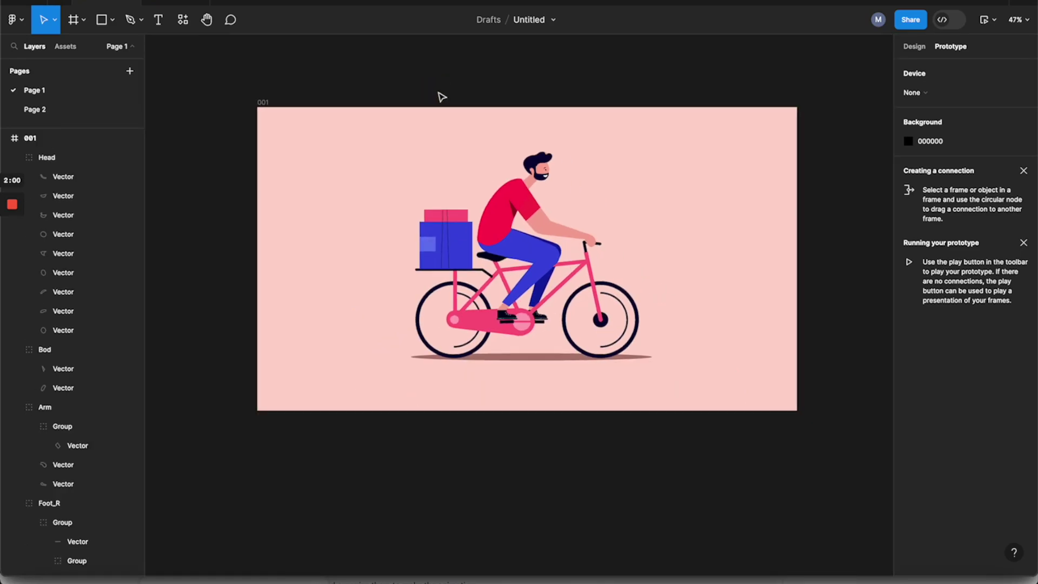
Duplicate frame 001 to create a second animation frame beside it
{"action": "left_click", "coordinate": [263, 103]}
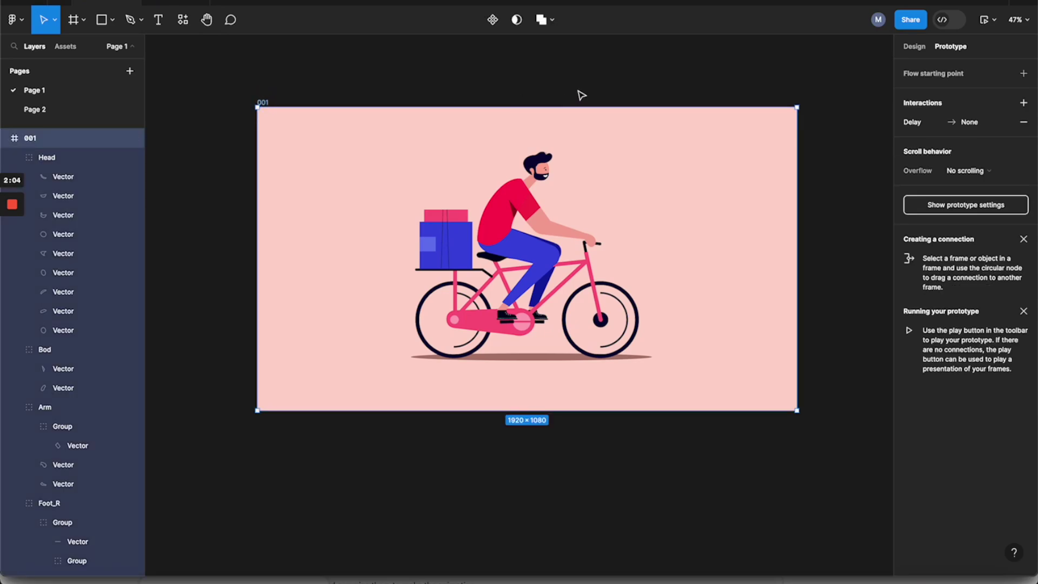
{"action": "key", "text": "super+d"}
{"action": "left_click", "coordinate": [668, 85]}
{"action": "scroll", "coordinate": [668, 84], "scroll_direction": "down", "scroll_amount": 1}
{"action": "scroll", "coordinate": [657, 89], "scroll_direction": "right", "scroll_amount": 5}
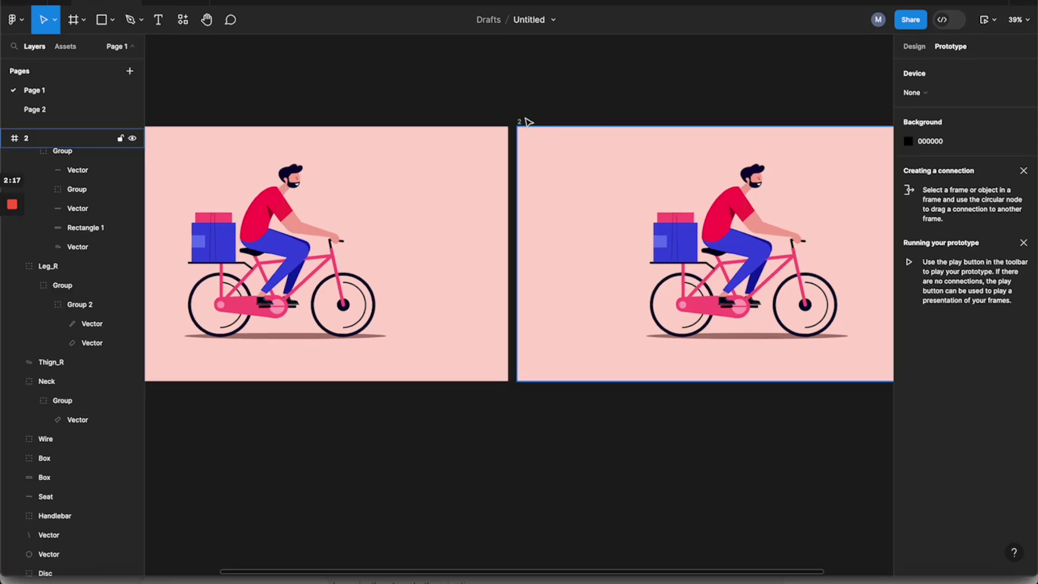
Move the duplicated frame farther from frame 001 to about X 1621, Y -16, widening the gap between them
{"action": "left_click", "coordinate": [522, 118]}
{"action": "left_click_drag", "start_coordinate": [527, 120], "coordinate": [523, 124]}
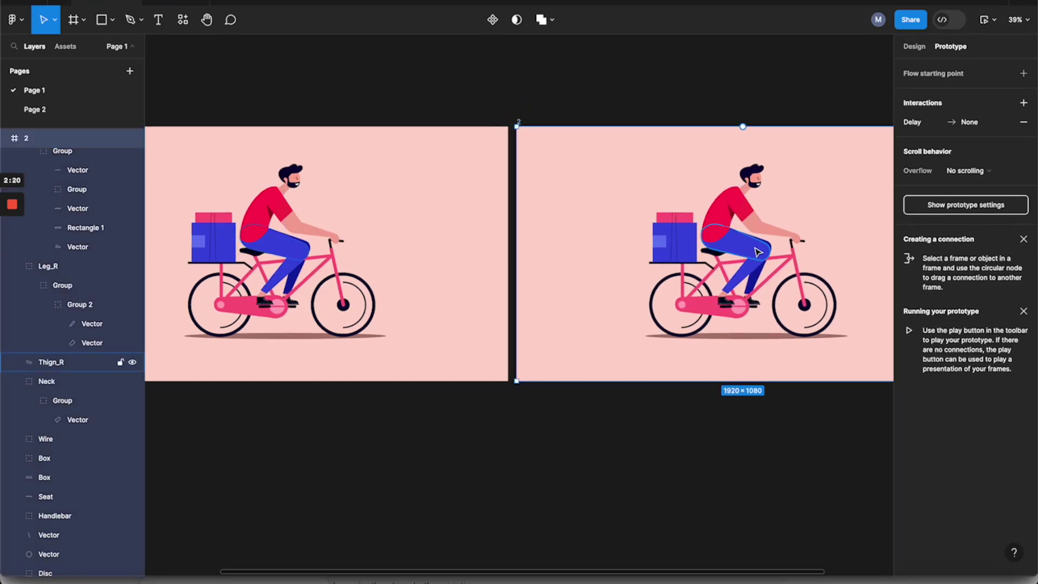
{"action": "left_click", "coordinate": [802, 118]}
{"action": "left_click_drag", "start_coordinate": [521, 125], "coordinate": [535, 122]}
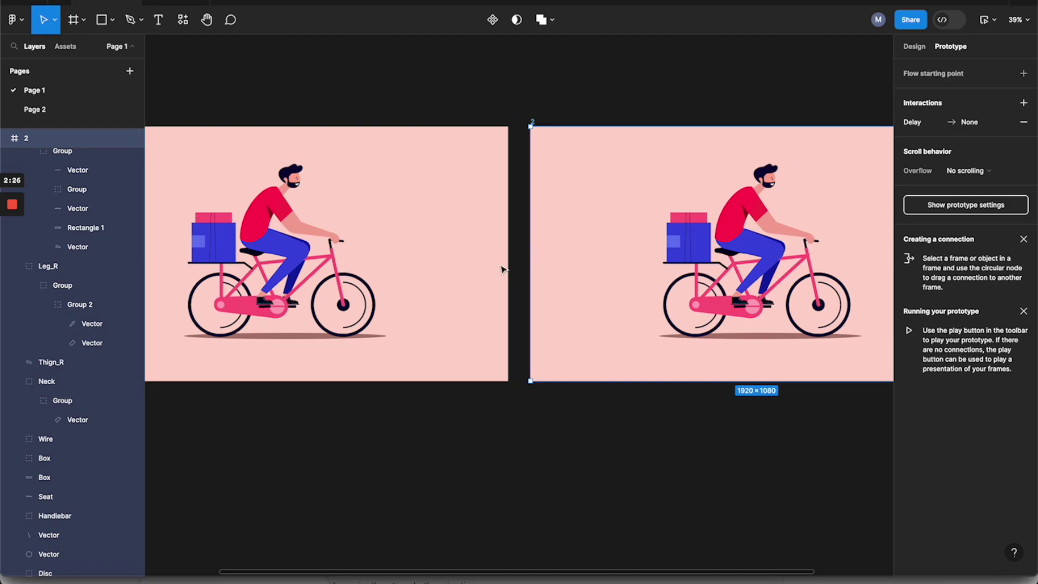
{"action": "left_click", "coordinate": [294, 248]}
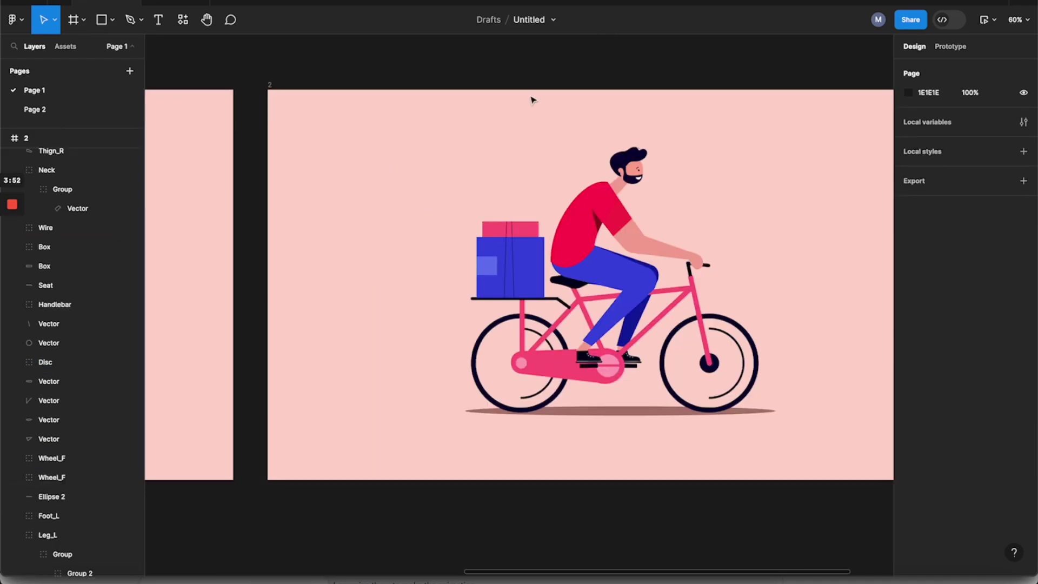
Rotate the pedal Disc group in frame 2 to -45°
{"action": "left_click", "coordinate": [275, 85]}
{"action": "scroll", "coordinate": [607, 434], "scroll_direction": "up", "scroll_amount": 10}
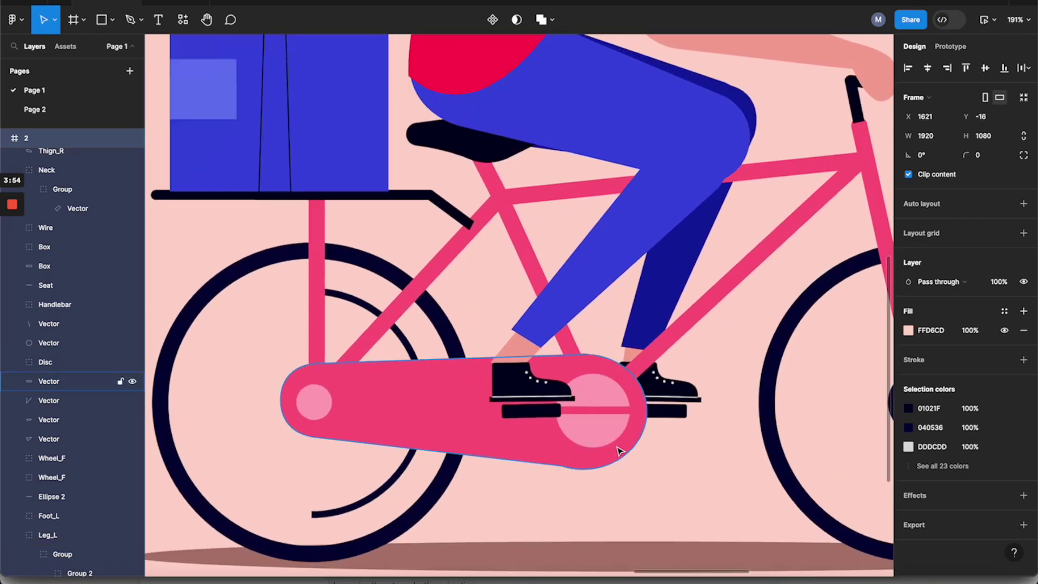
{"action": "left_click", "coordinate": [607, 434]}
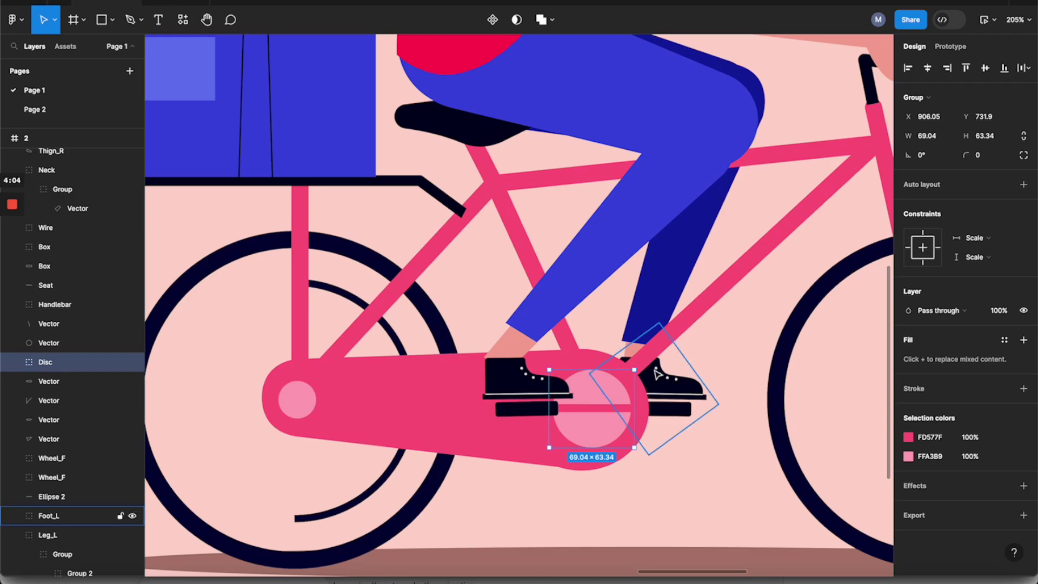
{"action": "left_click_drag", "start_coordinate": [643, 366], "coordinate": [635, 414]}
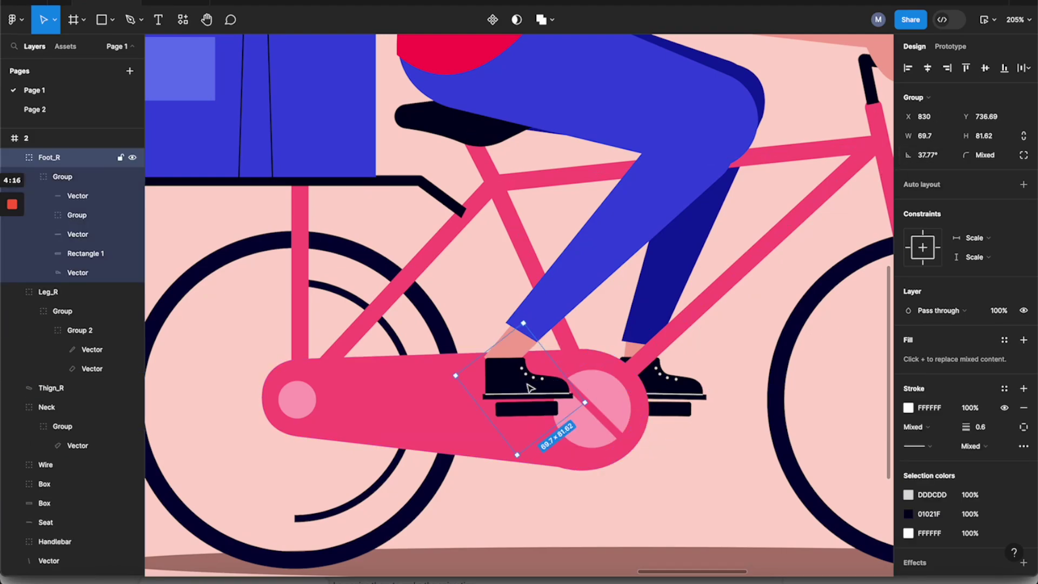
Move the Foot_R group to the disc bar's upper end at about X 858, Y 709, and Leg_R to about X 888, Y 483
{"action": "left_click_drag", "start_coordinate": [535, 381], "coordinate": [564, 357]}
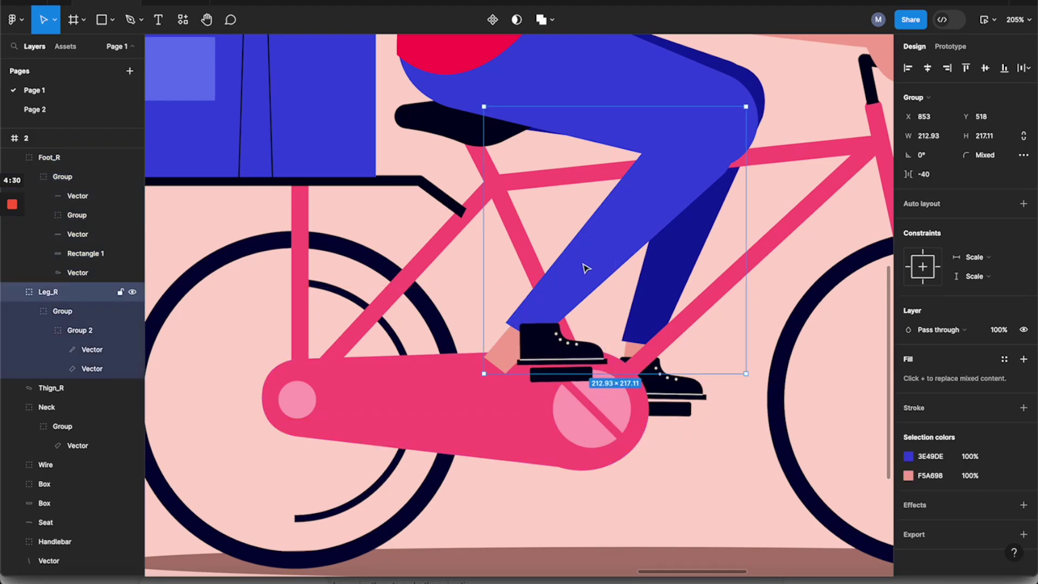
{"action": "left_click_drag", "start_coordinate": [586, 269], "coordinate": [621, 232]}
{"action": "scroll", "coordinate": [767, 156], "scroll_direction": "up", "scroll_amount": 3}
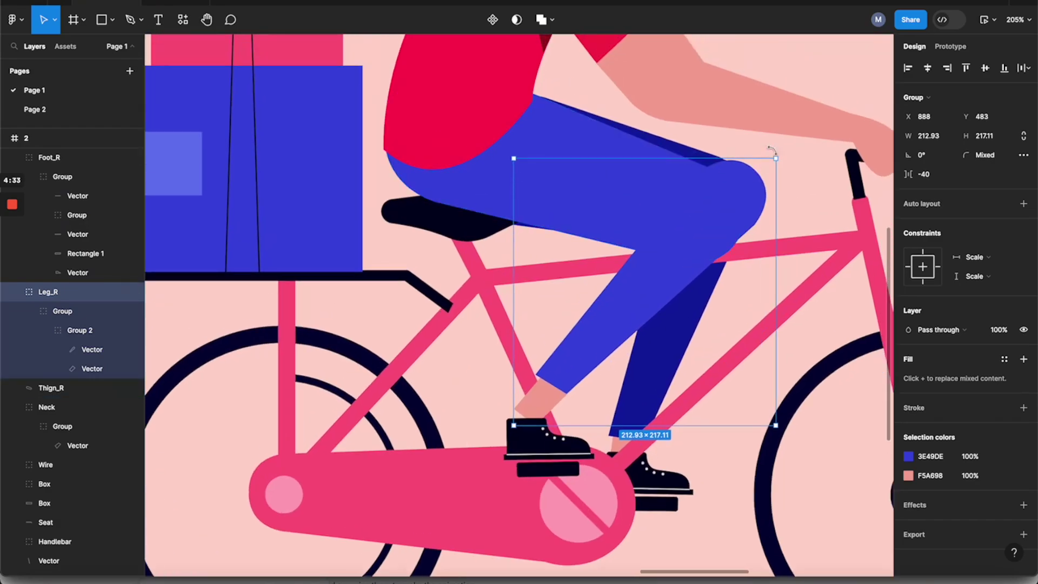
Rotate Leg_R to about 10° over the raised foot, and rotate and shift the right thigh so it joins the hip and leg
{"action": "left_click_drag", "start_coordinate": [781, 154], "coordinate": [760, 122]}
{"action": "left_click_drag", "start_coordinate": [652, 293], "coordinate": [626, 284]}
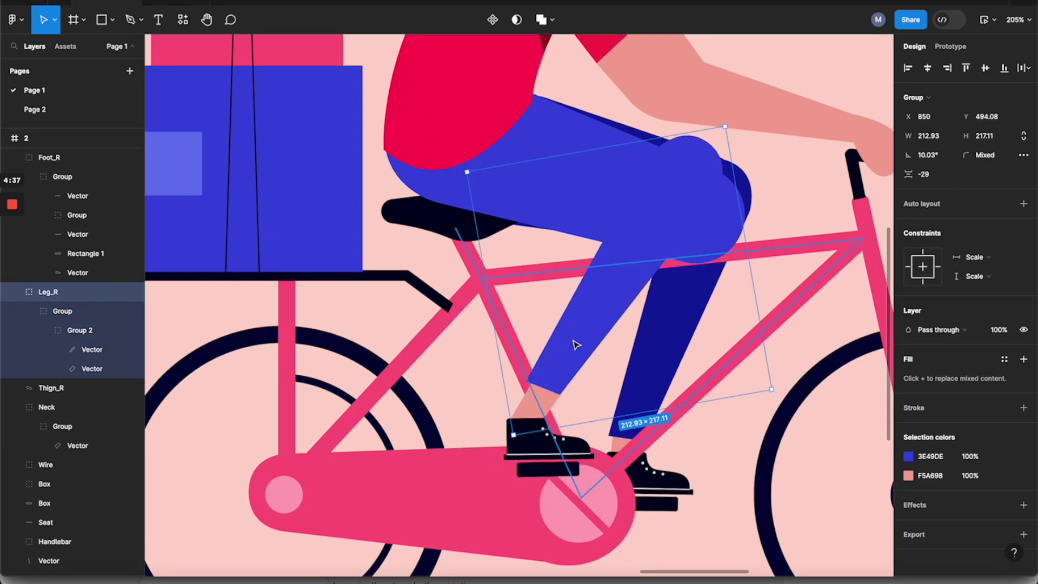
{"action": "left_click", "coordinate": [575, 169]}
{"action": "left_click_drag", "start_coordinate": [765, 97], "coordinate": [735, 47]}
{"action": "left_click_drag", "start_coordinate": [637, 203], "coordinate": [647, 191]}
Readjust Leg_R to a rotation of about 4.76° at about X 868, Y 490.66 so it lines up with the thigh and foot
{"action": "left_click", "coordinate": [615, 286]}
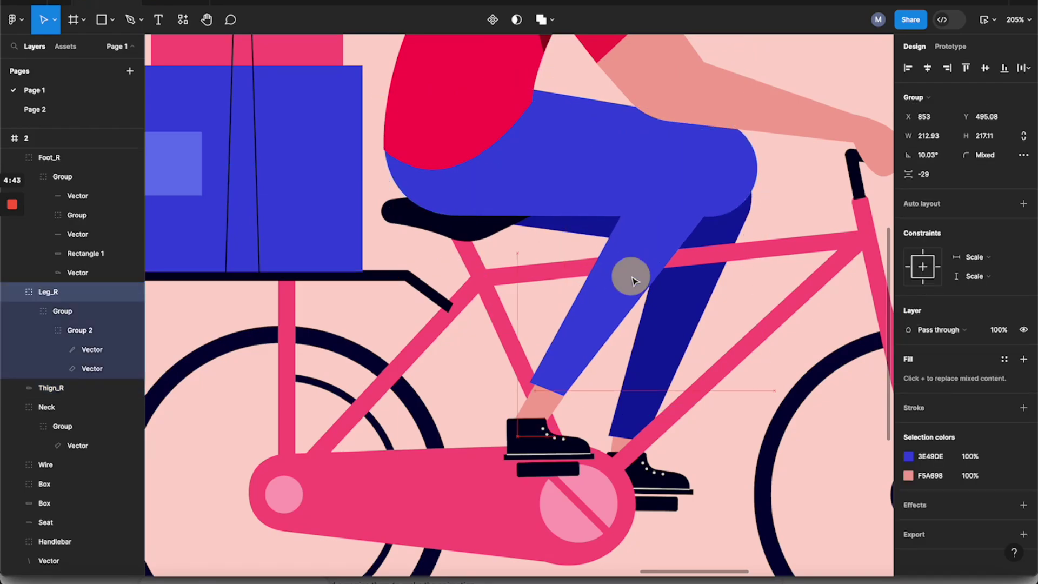
{"action": "left_click_drag", "start_coordinate": [782, 394], "coordinate": [773, 410]}
{"action": "left_click_drag", "start_coordinate": [597, 263], "coordinate": [600, 266]}
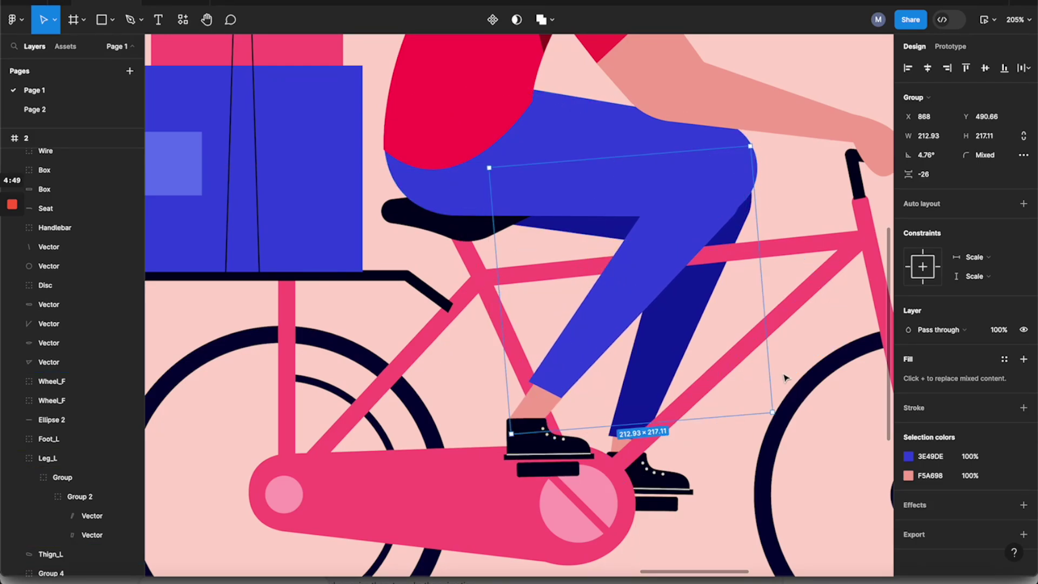
{"action": "left_click", "coordinate": [785, 377]}
Move Foot_L to the disc bar's lower end at about X 921, Y 778, and Leg_L down to about X 855, Y 616
{"action": "scroll", "coordinate": [783, 379], "scroll_direction": "down", "scroll_amount": 5}
{"action": "left_click", "coordinate": [595, 415]}
{"action": "left_click_drag", "start_coordinate": [595, 415], "coordinate": [588, 418]}
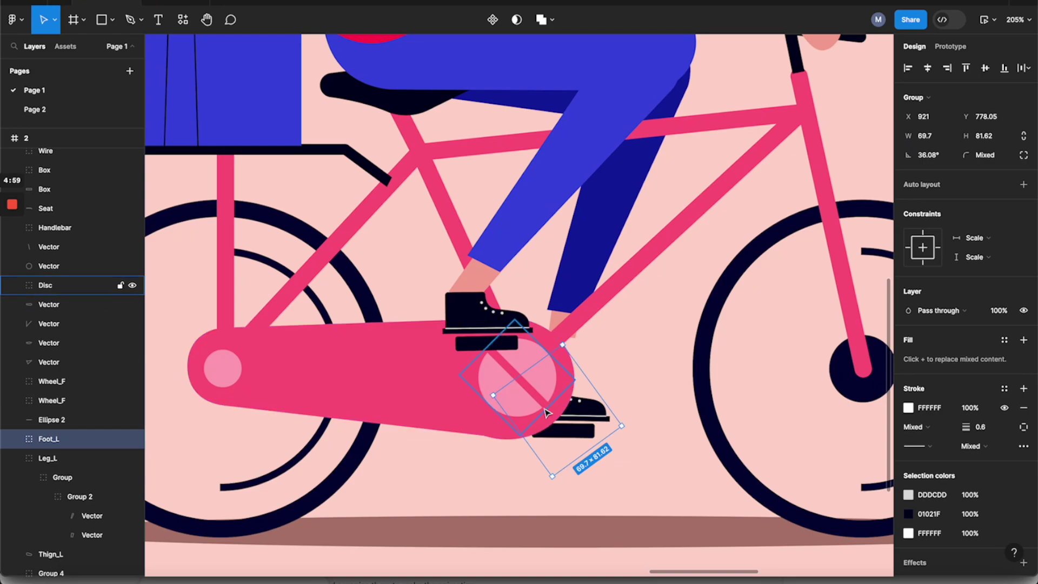
{"action": "left_click", "coordinate": [586, 271]}
{"action": "left_click_drag", "start_coordinate": [601, 221], "coordinate": [588, 270]}
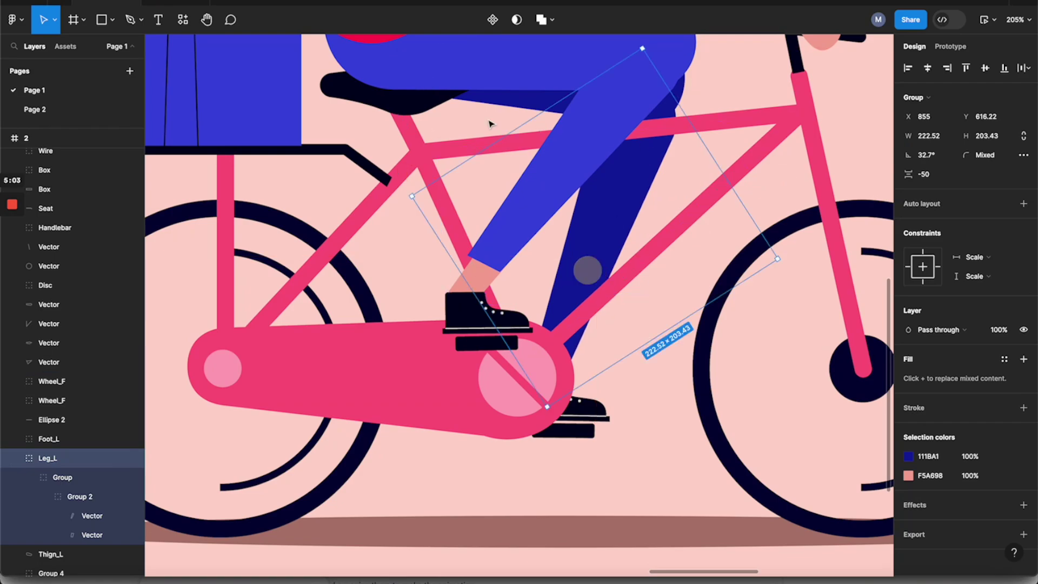
Rotate Thign_L to about -5.43° and move it to about X 838, Y 435 so it meets the lowered left leg
{"action": "left_click", "coordinate": [503, 99]}
{"action": "left_click_drag", "start_coordinate": [686, 128], "coordinate": [683, 146]}
{"action": "left_click_drag", "start_coordinate": [549, 104], "coordinate": [540, 127]}
{"action": "scroll", "coordinate": [609, 123], "scroll_direction": "down", "scroll_amount": 5}
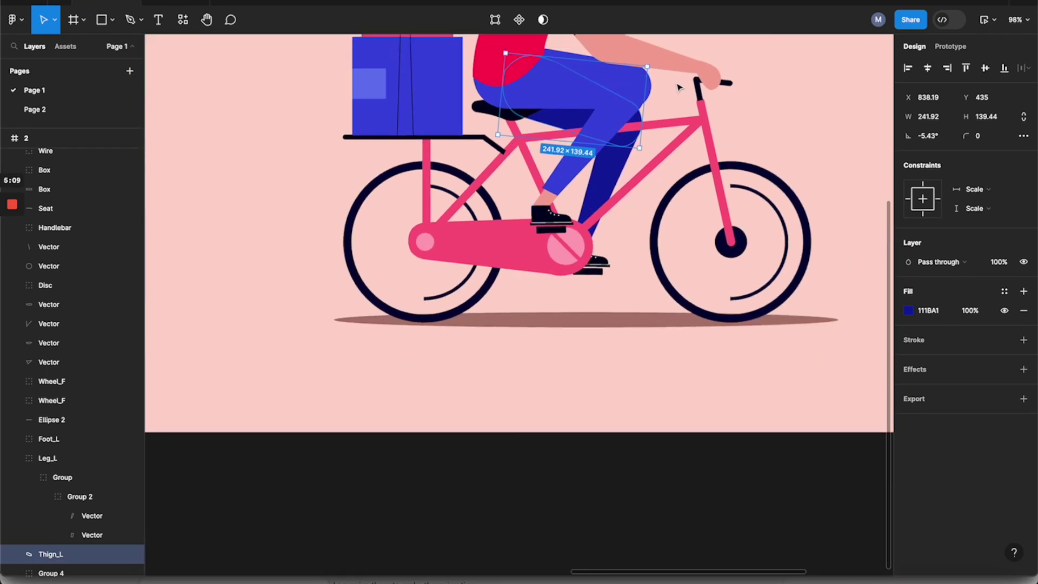
{"action": "left_click", "coordinate": [679, 88]}
Select frame 001 and compare its cyclist pose with the reposed cyclist in frame 2
{"action": "scroll", "coordinate": [679, 89], "scroll_direction": "up", "scroll_amount": 3}
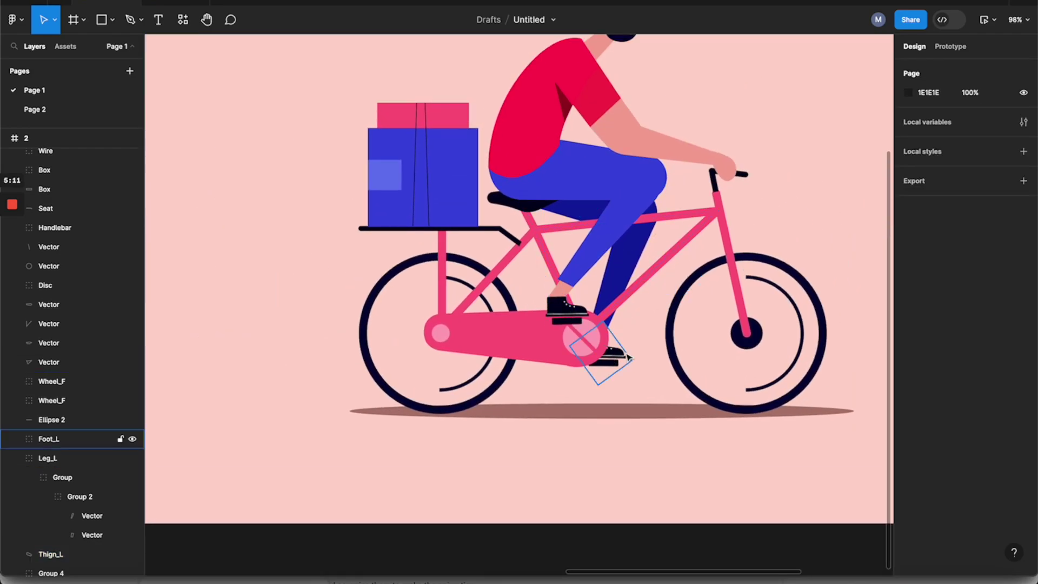
{"action": "scroll", "coordinate": [619, 352], "scroll_direction": "down", "scroll_amount": 5}
{"action": "scroll", "coordinate": [247, 231], "scroll_direction": "left", "scroll_amount": 4}
{"action": "scroll", "coordinate": [247, 231], "scroll_direction": "up", "scroll_amount": 1}
{"action": "left_click", "coordinate": [186, 223]}
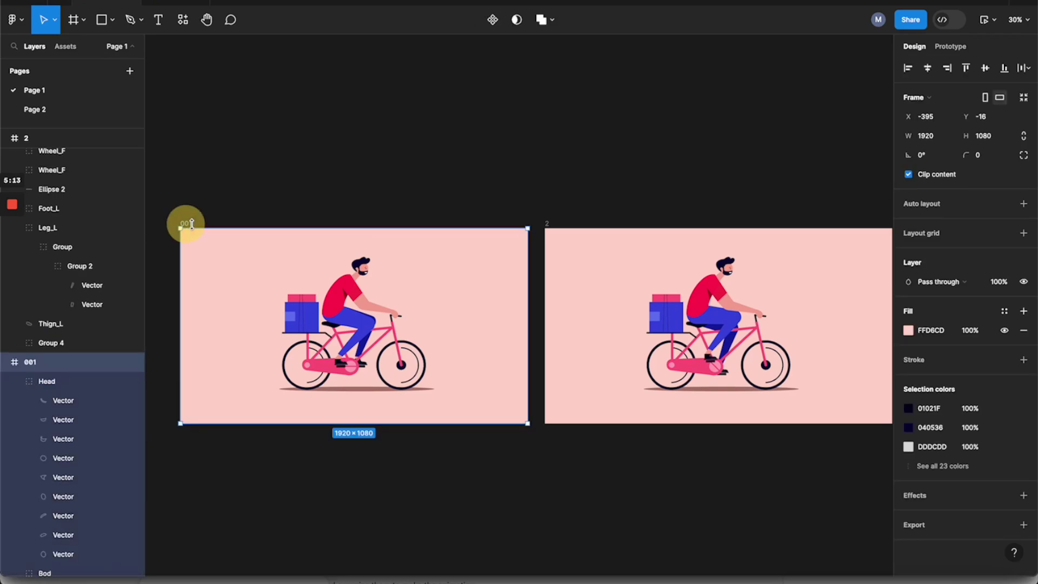
{"action": "scroll", "coordinate": [414, 253], "scroll_direction": "up", "scroll_amount": 2}
{"action": "scroll", "coordinate": [414, 253], "scroll_direction": "down", "scroll_amount": 3}
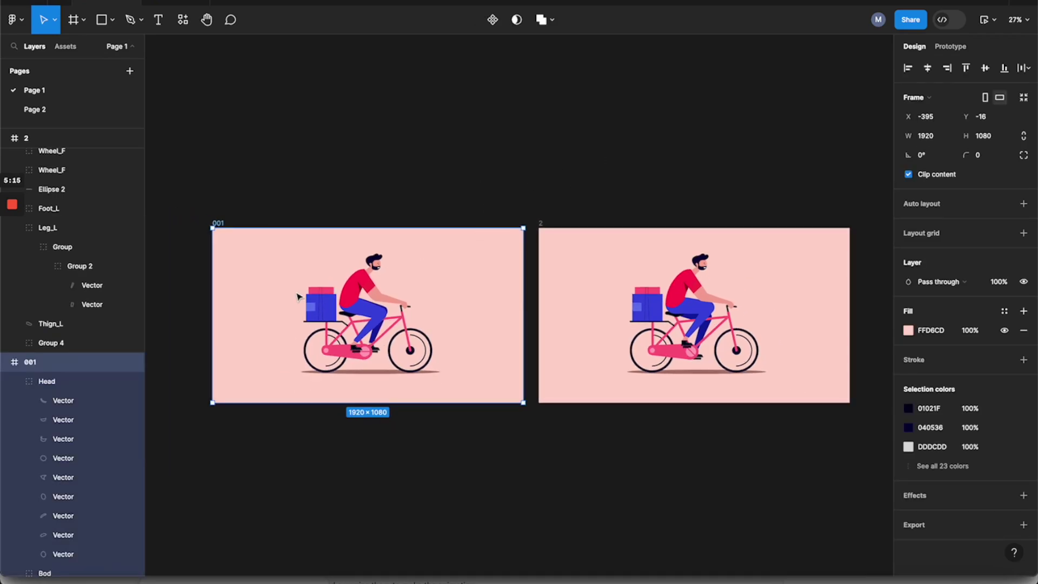
{"action": "scroll", "coordinate": [298, 297], "scroll_direction": "up", "scroll_amount": 2}
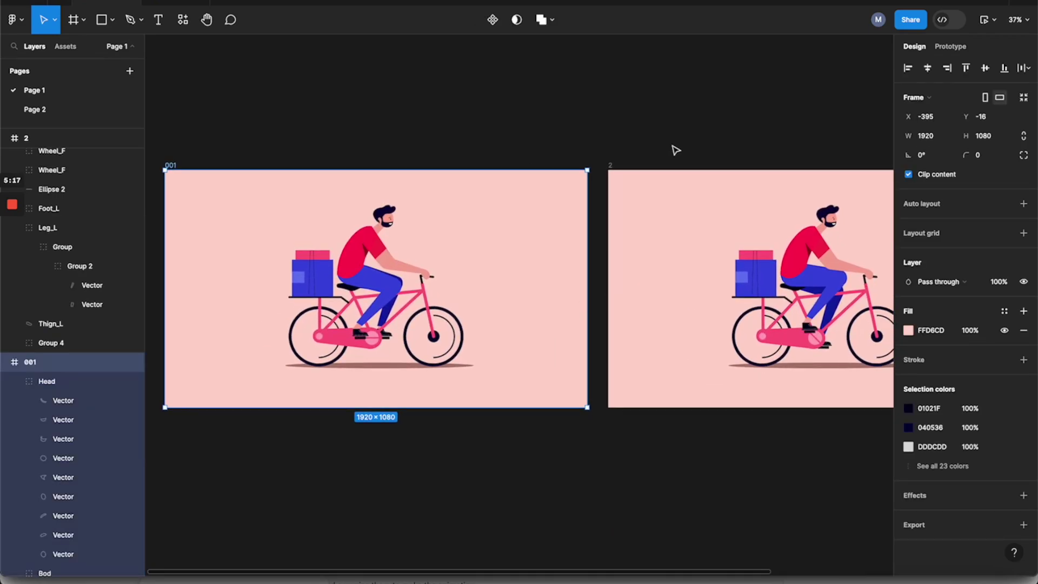
Switch to prototyping and connect the first frame to frame 2
{"action": "left_click", "coordinate": [950, 47]}
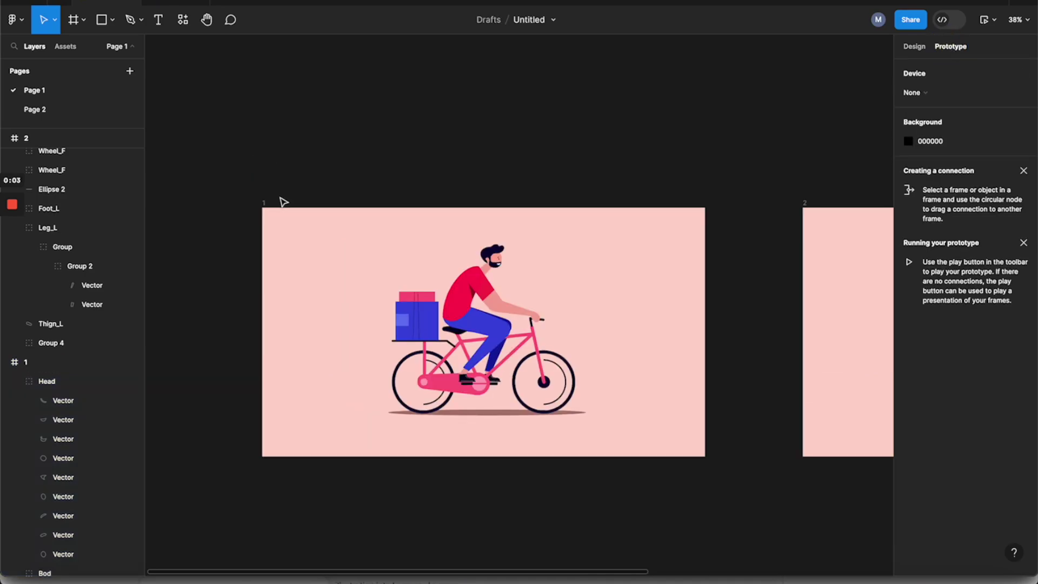
{"action": "left_click", "coordinate": [263, 201]}
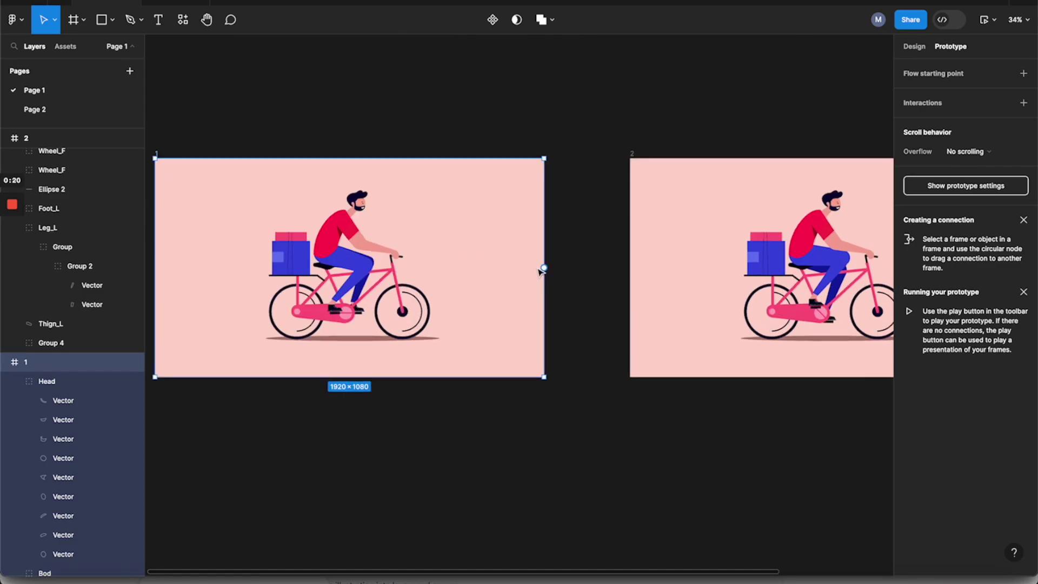
{"action": "scroll", "coordinate": [576, 277], "scroll_direction": "up", "scroll_amount": 2}
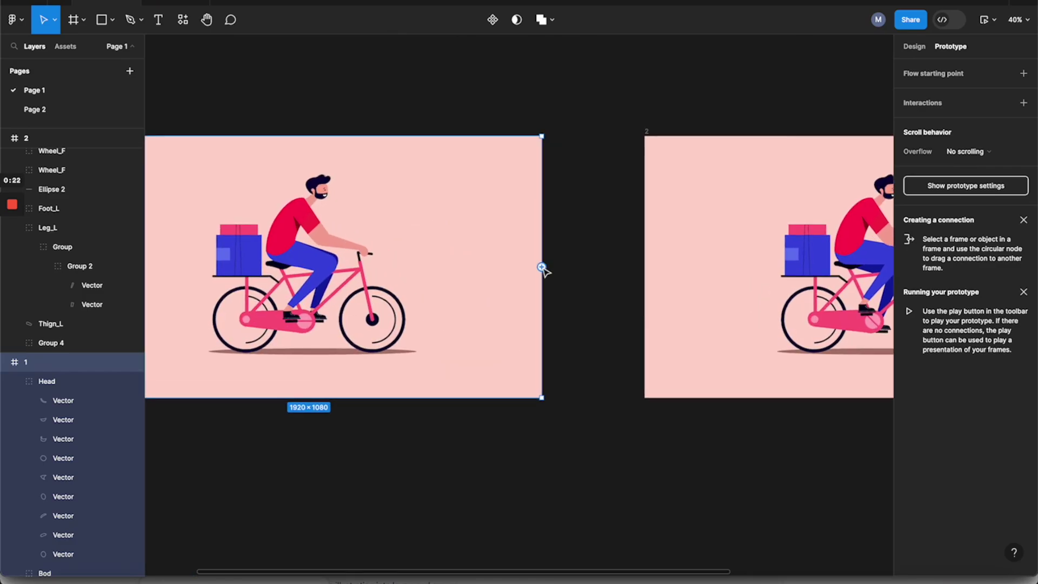
{"action": "left_click_drag", "start_coordinate": [542, 268], "coordinate": [555, 272]}
{"action": "left_click_drag", "start_coordinate": [626, 270], "coordinate": [649, 269]}
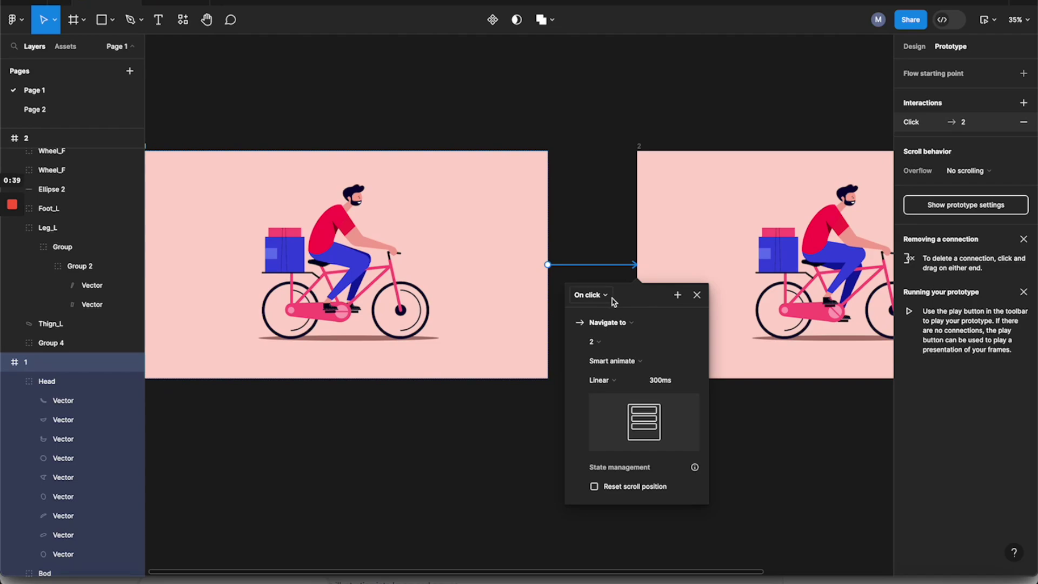
Set the connection's trigger to After delay with a delay of 1 ms
{"action": "left_click", "coordinate": [609, 301]}
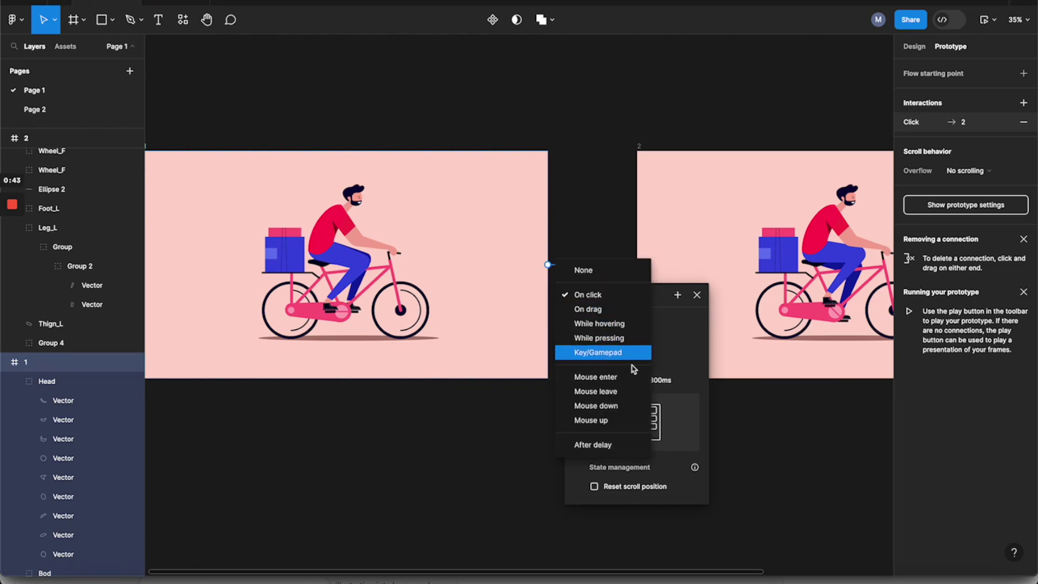
{"action": "left_click", "coordinate": [599, 448]}
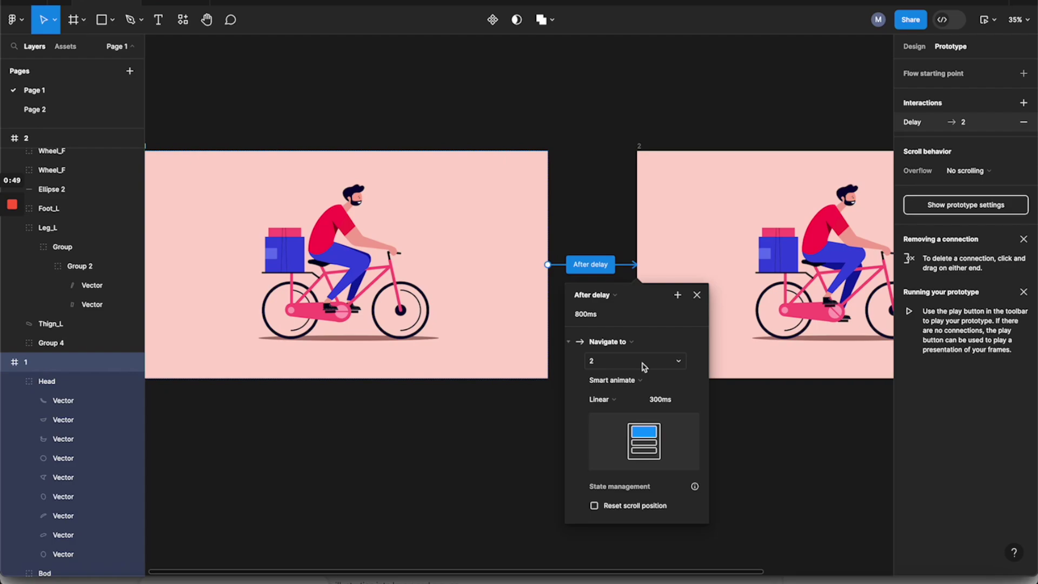
{"action": "left_click", "coordinate": [605, 323]}
{"action": "type", "text": "1"}
{"action": "key", "text": "Return"}
Keep the transition as Smart animate with Linear easing and a 300 ms duration, and close the interaction settings
{"action": "left_click", "coordinate": [654, 381]}
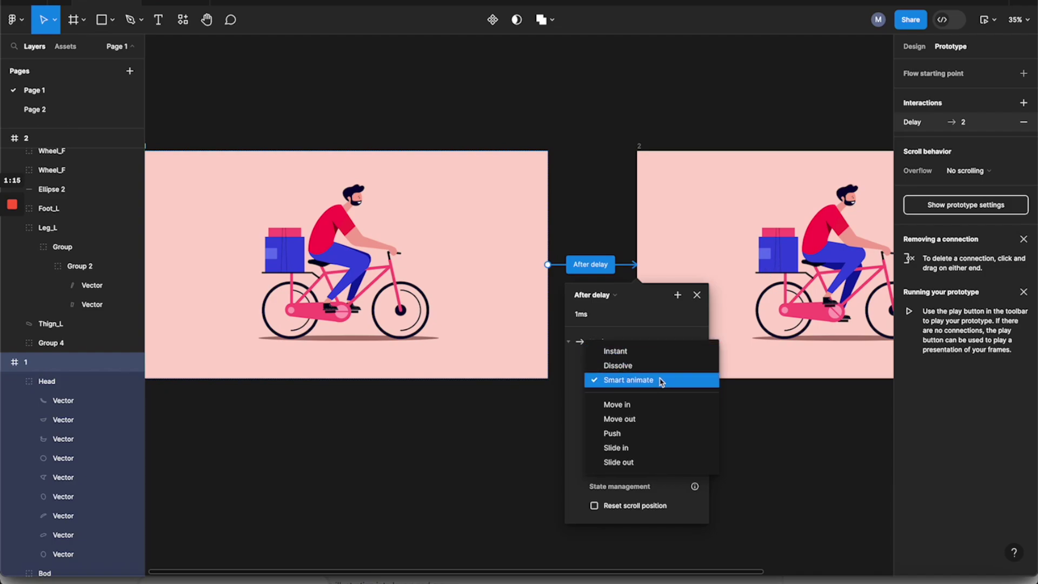
{"action": "left_click", "coordinate": [660, 381]}
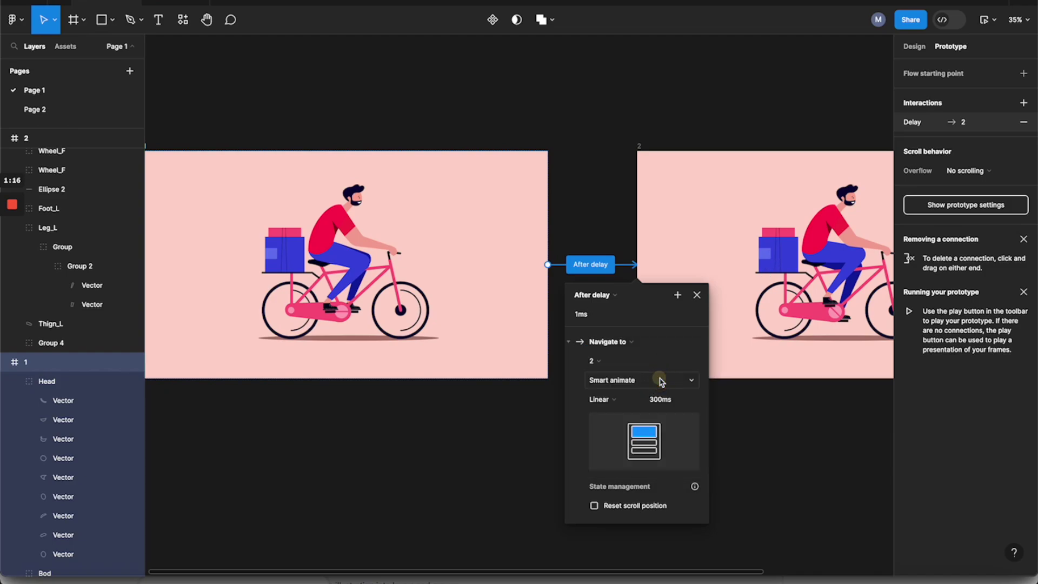
{"action": "left_click", "coordinate": [621, 403]}
{"action": "left_click", "coordinate": [639, 400]}
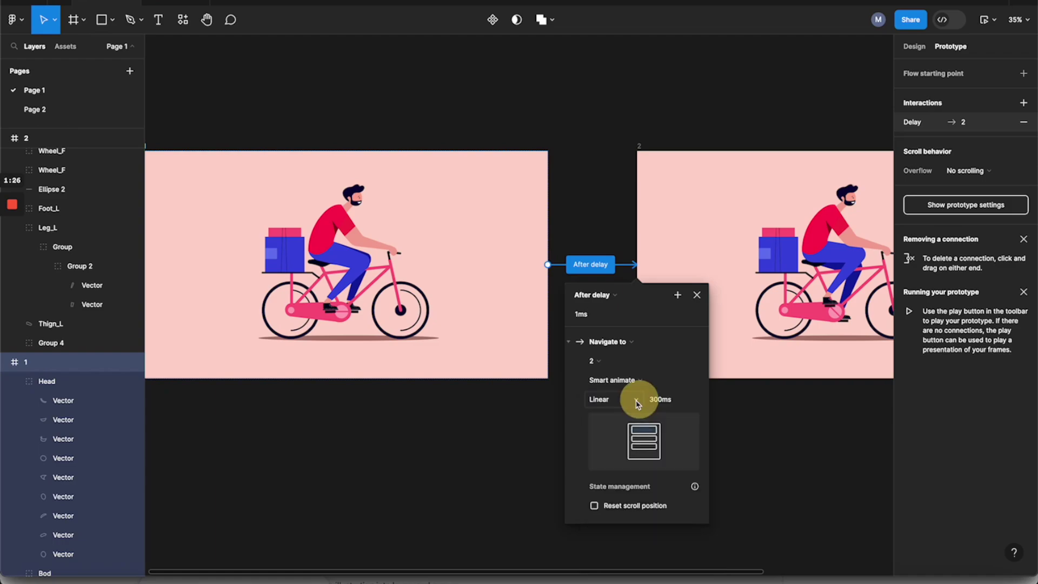
{"action": "left_click", "coordinate": [668, 400]}
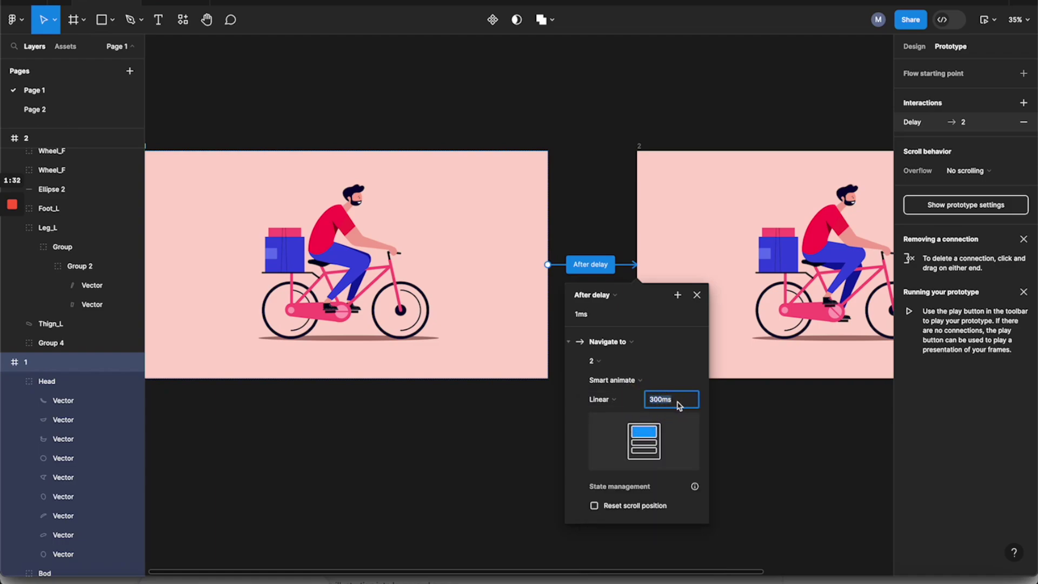
{"action": "left_click", "coordinate": [701, 379]}
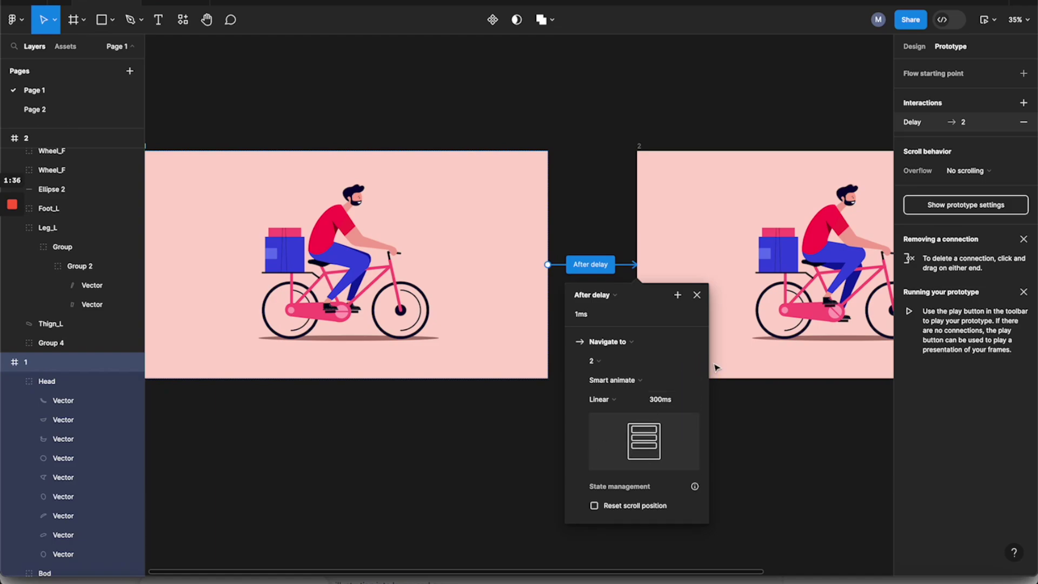
{"action": "left_click", "coordinate": [701, 298]}
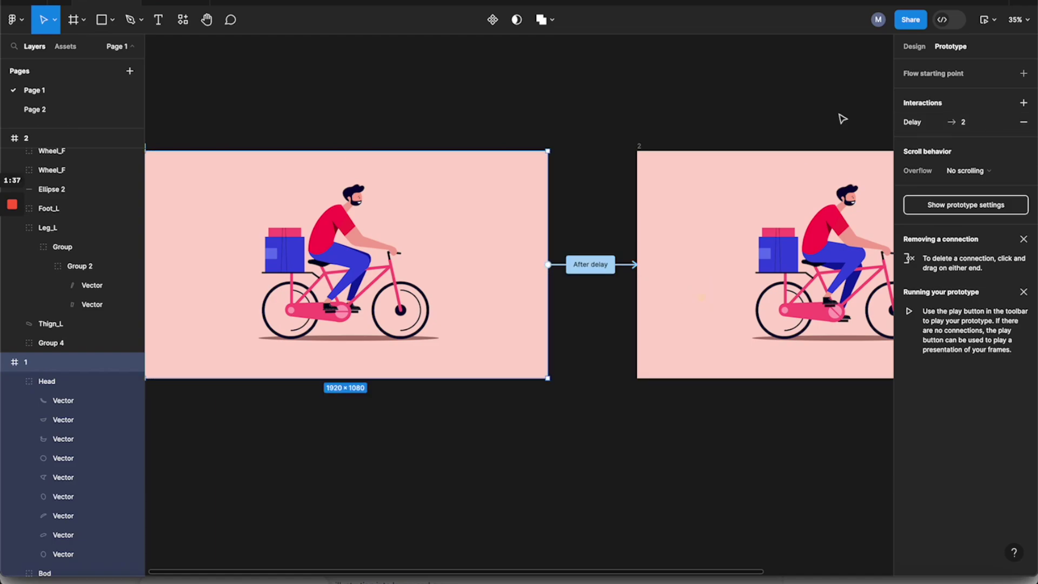
Preview the prototype in a floating window, moving and enlarging the window to watch the pedalling animation
{"action": "left_click", "coordinate": [994, 22]}
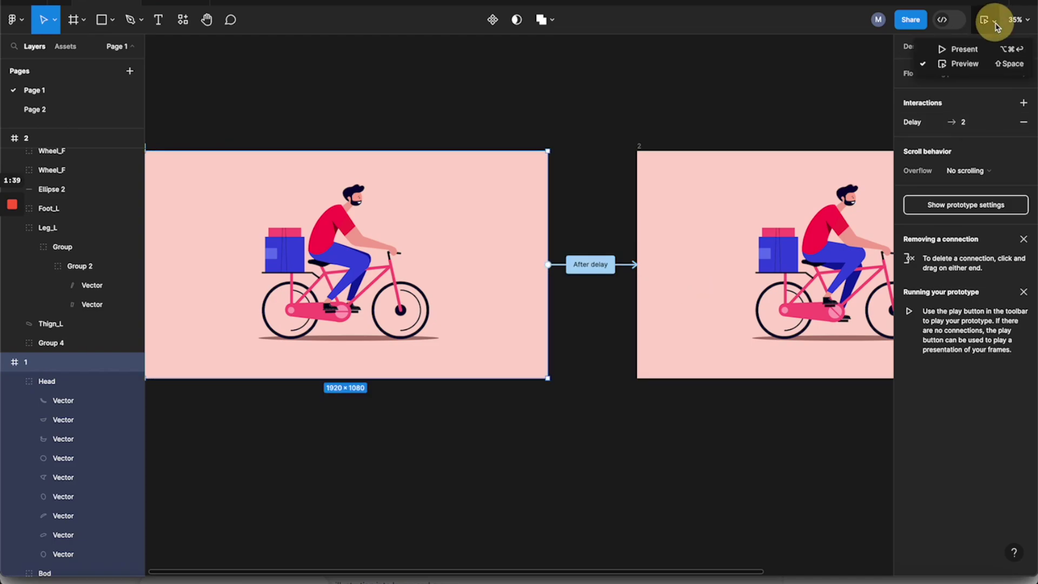
{"action": "left_click", "coordinate": [956, 63]}
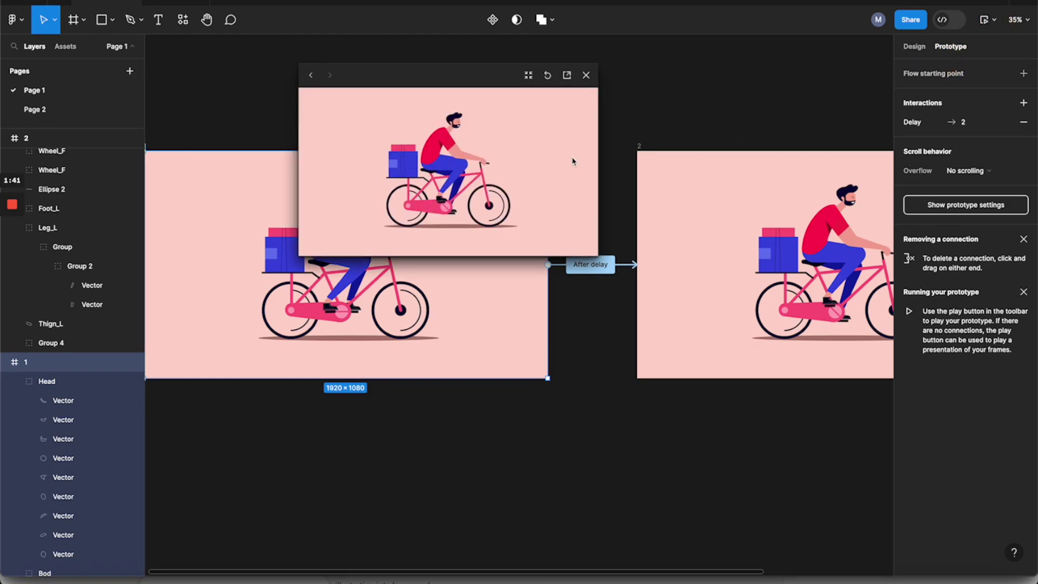
{"action": "left_click_drag", "start_coordinate": [483, 81], "coordinate": [598, 115]}
{"action": "left_click_drag", "start_coordinate": [712, 297], "coordinate": [949, 432]}
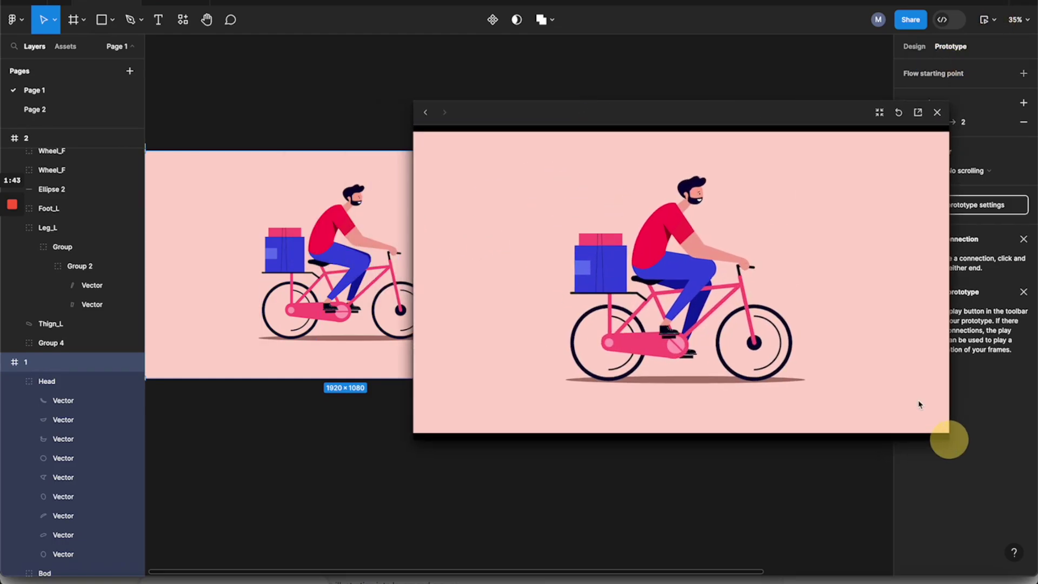
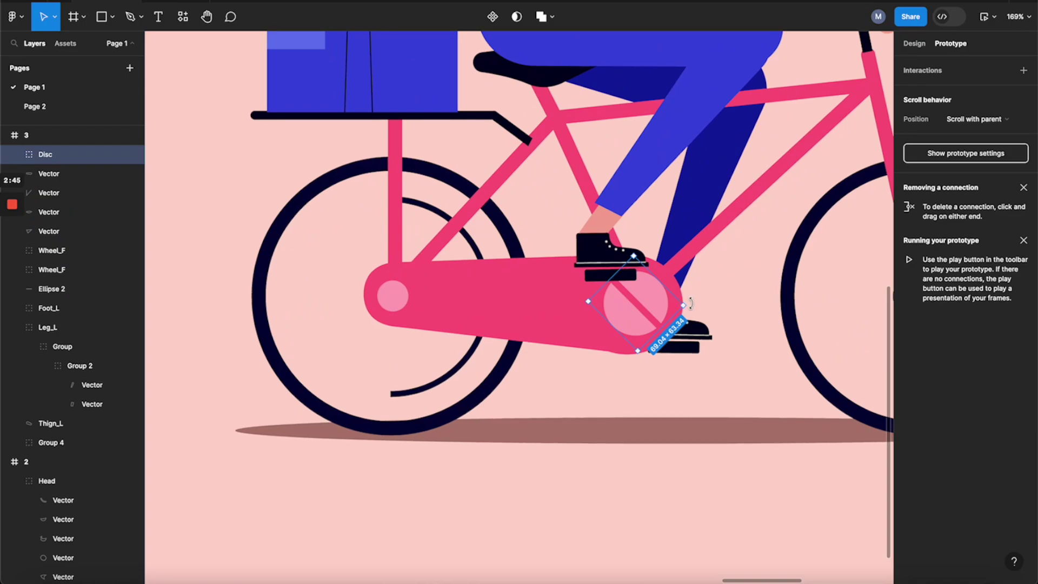
Rotate the pedal disc in frame 3 to -90° and move the right foot with its pedal above the disc
{"action": "left_click_drag", "start_coordinate": [691, 303], "coordinate": [692, 331]}
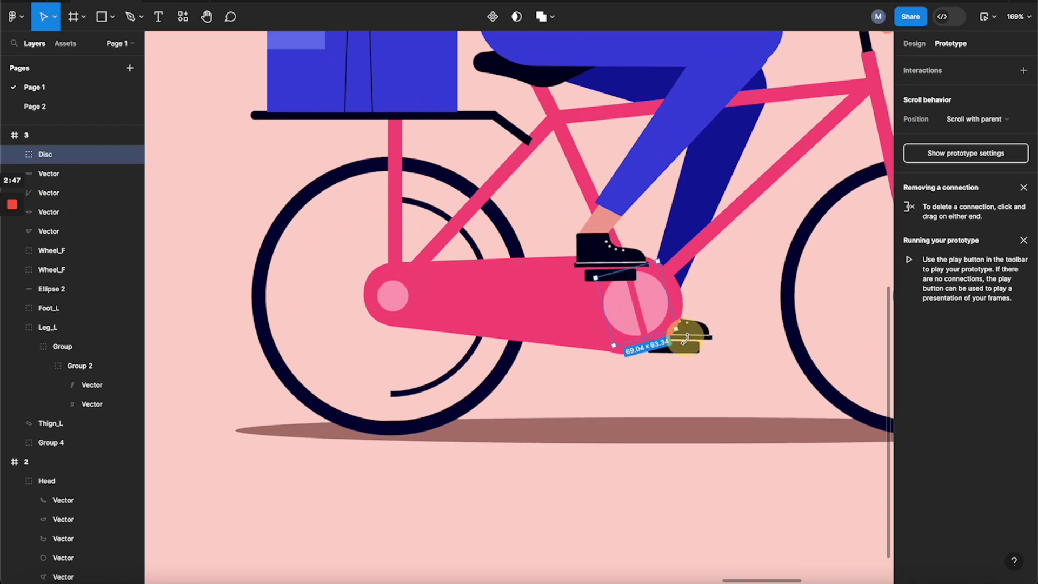
{"action": "key", "text": "ctrl+z"}
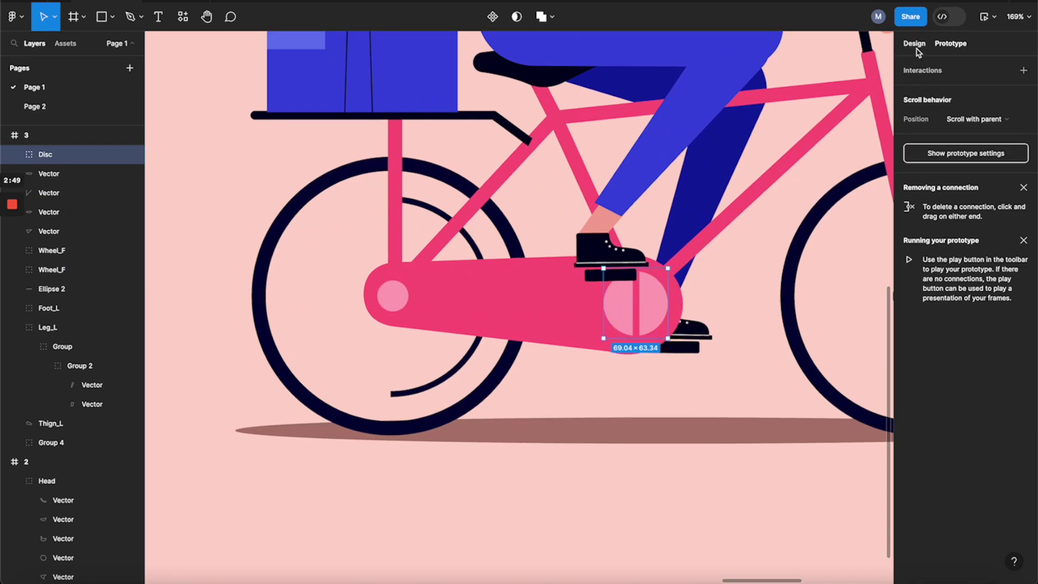
{"action": "left_click", "coordinate": [914, 44]}
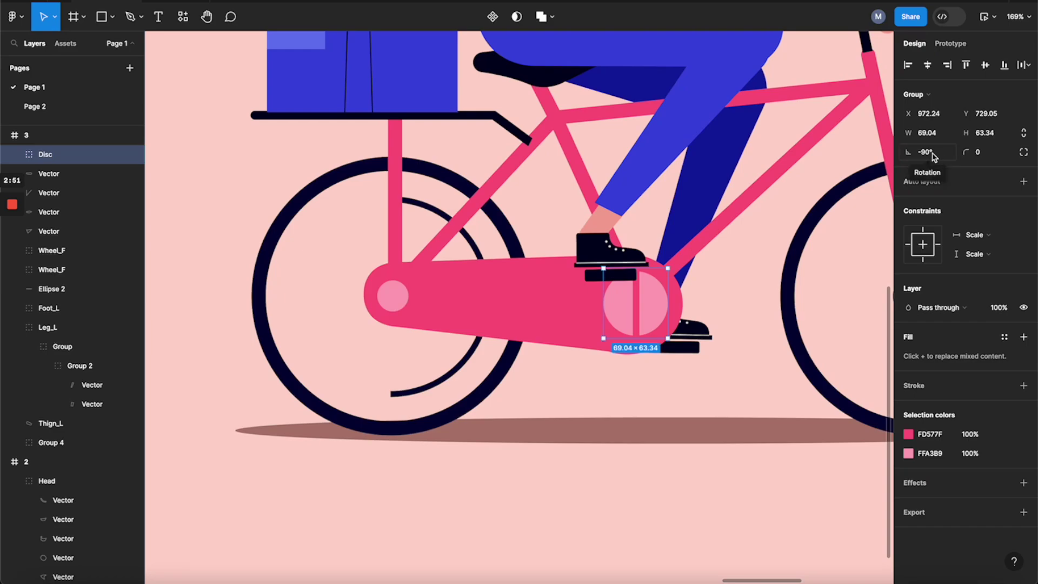
{"action": "left_click_drag", "start_coordinate": [616, 253], "coordinate": [653, 246]}
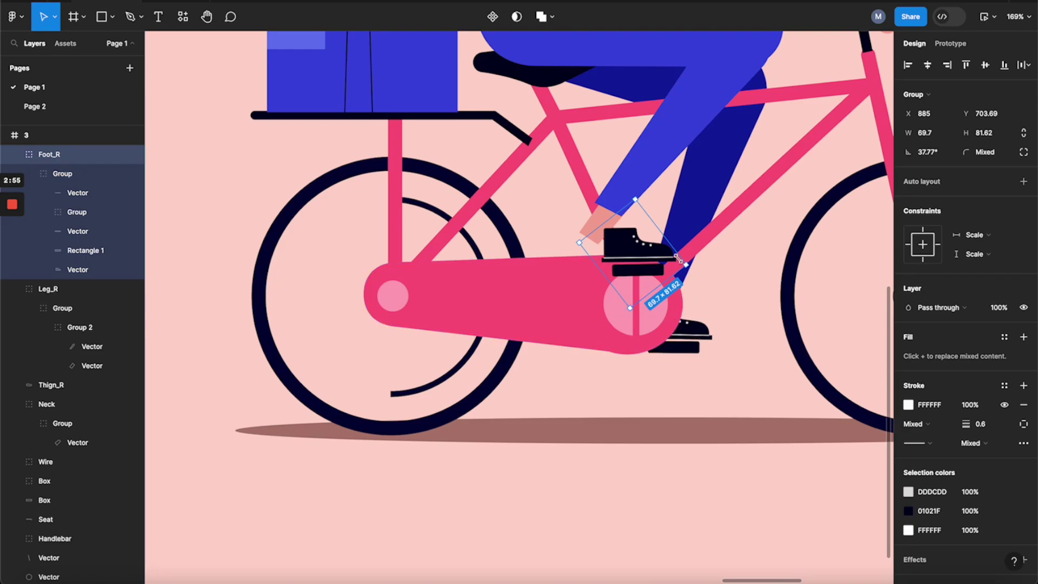
Rotate and reposition the right lower leg in frame 3 so its ankle meets the raised right foot
{"action": "left_click", "coordinate": [653, 181]}
{"action": "left_click_drag", "start_coordinate": [653, 181], "coordinate": [677, 167]}
{"action": "scroll", "coordinate": [737, 176], "scroll_direction": "up", "scroll_amount": 4}
{"action": "scroll", "coordinate": [737, 176], "scroll_direction": "right", "scroll_amount": 2}
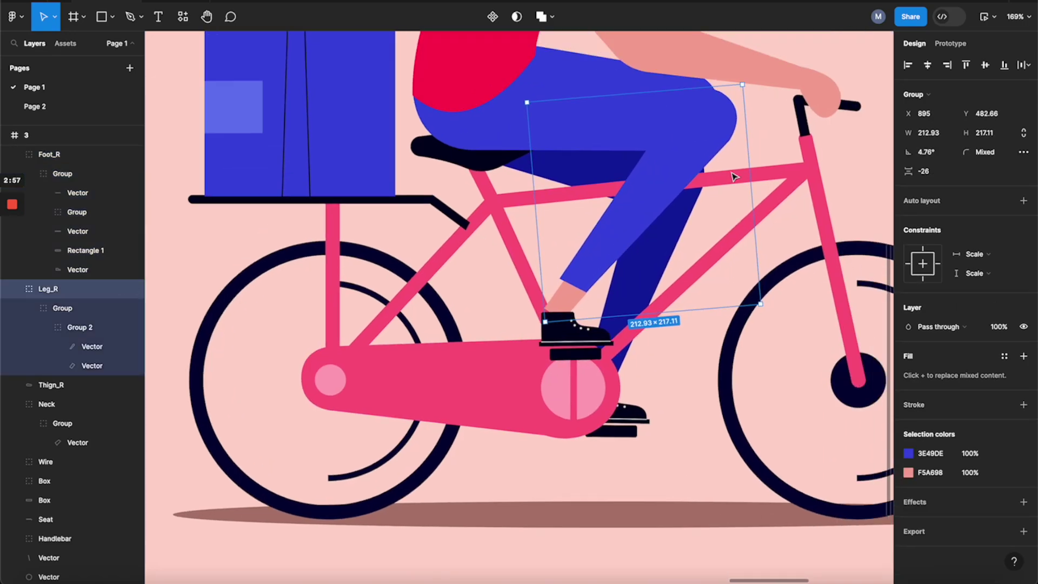
{"action": "left_click_drag", "start_coordinate": [765, 320], "coordinate": [779, 295]}
{"action": "left_click_drag", "start_coordinate": [610, 259], "coordinate": [590, 248]}
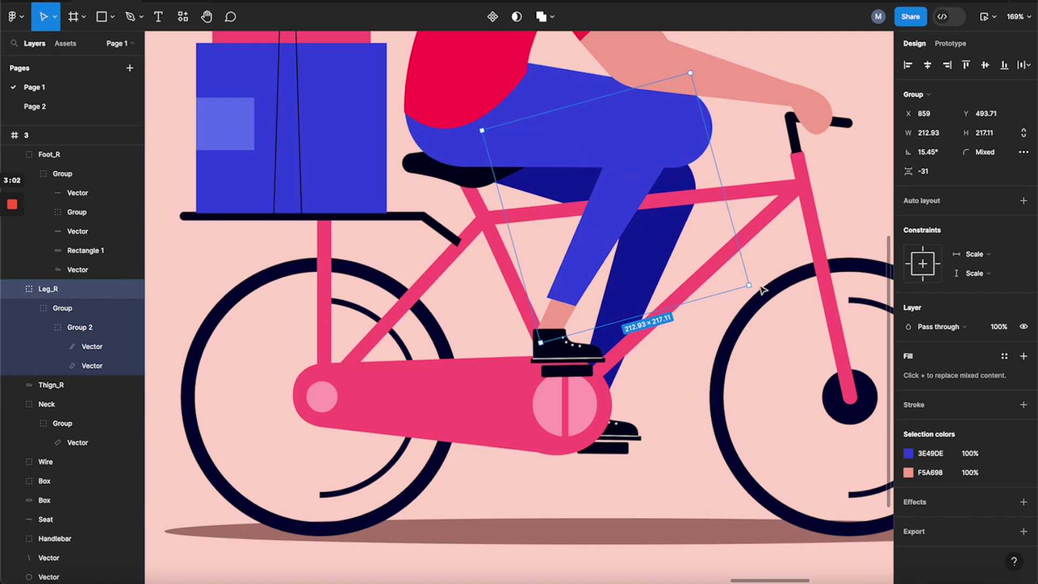
{"action": "left_click_drag", "start_coordinate": [758, 286], "coordinate": [764, 296]}
{"action": "left_click_drag", "start_coordinate": [569, 245], "coordinate": [577, 243]}
Rotate the right thigh to 13.4° and align it with the lower leg at the knee
{"action": "left_click", "coordinate": [533, 109]}
{"action": "mouse_move", "coordinate": [737, 144]}
{"action": "left_mouse_down"}
{"action": "mouse_move", "coordinate": [685, 148]}
{"action": "mouse_move", "coordinate": [734, 171]}
{"action": "mouse_move", "coordinate": [725, 146]}
{"action": "left_mouse_up"}
{"action": "left_click_drag", "start_coordinate": [651, 129], "coordinate": [651, 126]}
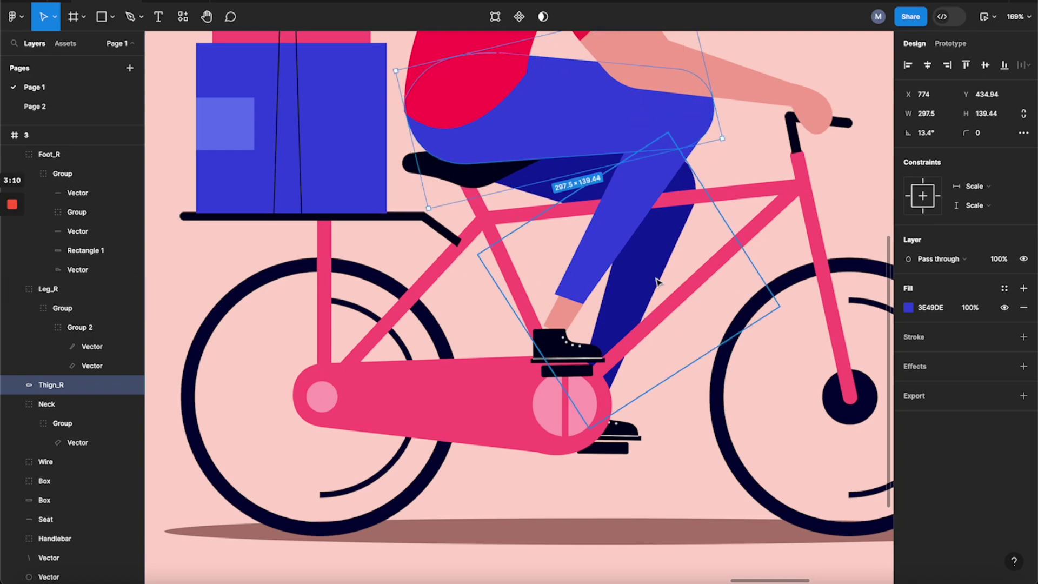
{"action": "left_click", "coordinate": [594, 288]}
{"action": "left_click", "coordinate": [605, 298]}
Move the left foot with its pedal directly below the disc and hide the pink chain cover
{"action": "left_click_drag", "start_coordinate": [614, 429], "coordinate": [603, 459]}
{"action": "left_click", "coordinate": [641, 283]}
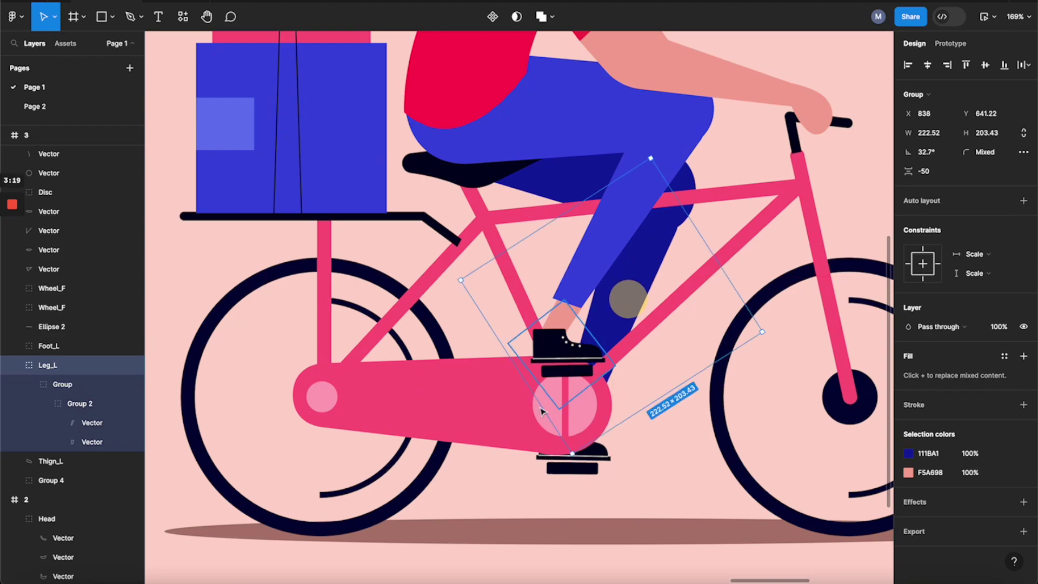
{"action": "left_click", "coordinate": [463, 422]}
{"action": "left_click", "coordinate": [125, 211]}
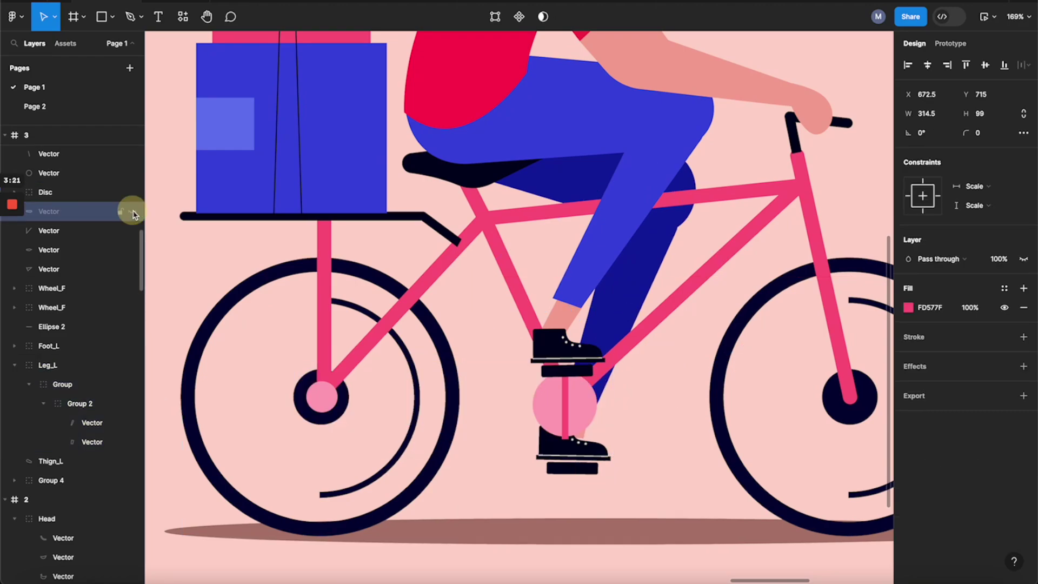
Rotate and reposition the left lower leg so it runs from the knee to the lowered left foot
{"action": "left_click", "coordinate": [618, 296]}
{"action": "left_click_drag", "start_coordinate": [617, 296], "coordinate": [606, 296]}
{"action": "left_click_drag", "start_coordinate": [749, 319], "coordinate": [756, 340]}
{"action": "left_click_drag", "start_coordinate": [644, 275], "coordinate": [659, 281]}
Rotate the left thigh to -13.42° and align it with the lower leg, and show the chain cover again
{"action": "left_click", "coordinate": [687, 174]}
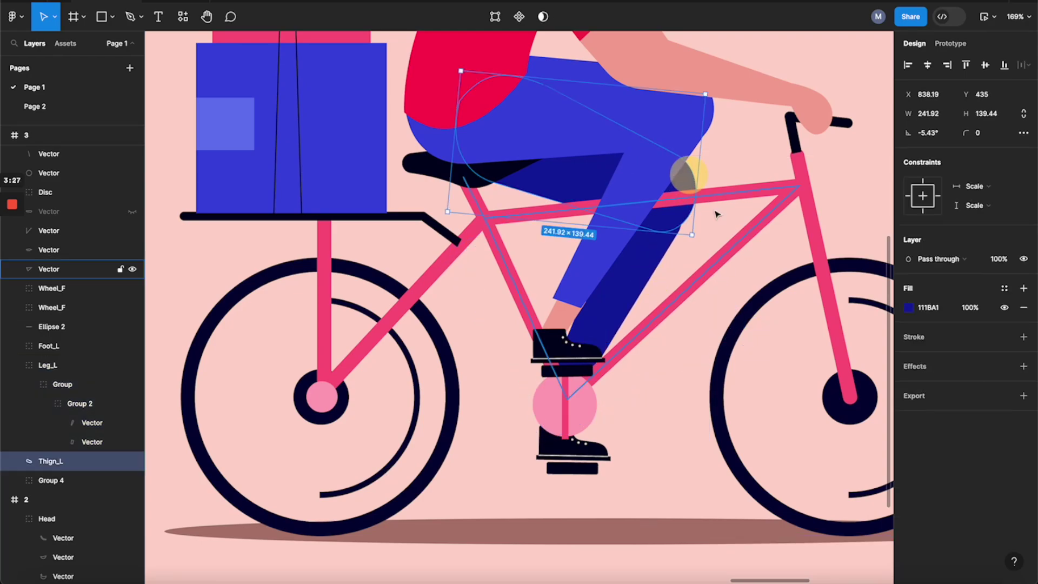
{"action": "left_click_drag", "start_coordinate": [698, 239], "coordinate": [694, 263]}
{"action": "left_click_drag", "start_coordinate": [553, 184], "coordinate": [547, 191]}
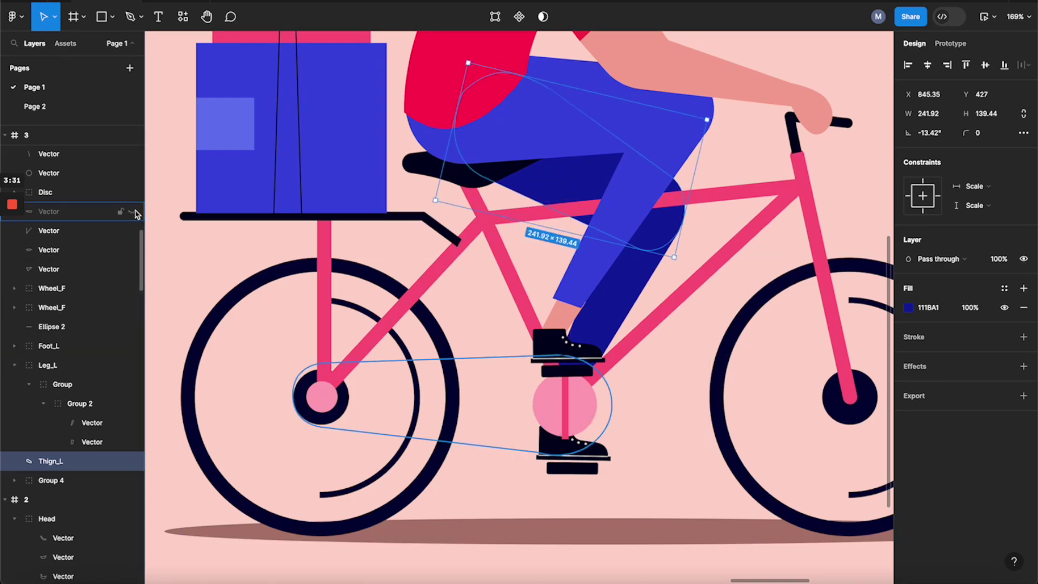
{"action": "left_click", "coordinate": [108, 268]}
Switch to prototyping and connect frame 2 to frame 3
{"action": "scroll", "coordinate": [518, 226], "scroll_direction": "down", "scroll_amount": 5}
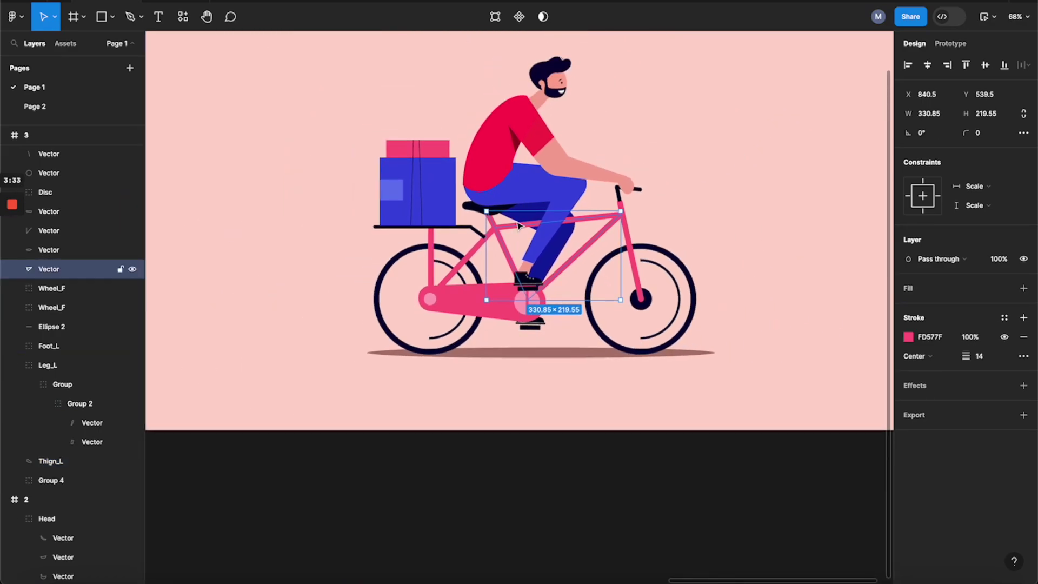
{"action": "scroll", "coordinate": [518, 226], "scroll_direction": "down", "scroll_amount": 4}
{"action": "left_click", "coordinate": [366, 105]}
{"action": "scroll", "coordinate": [351, 113], "scroll_direction": "left", "scroll_amount": 4}
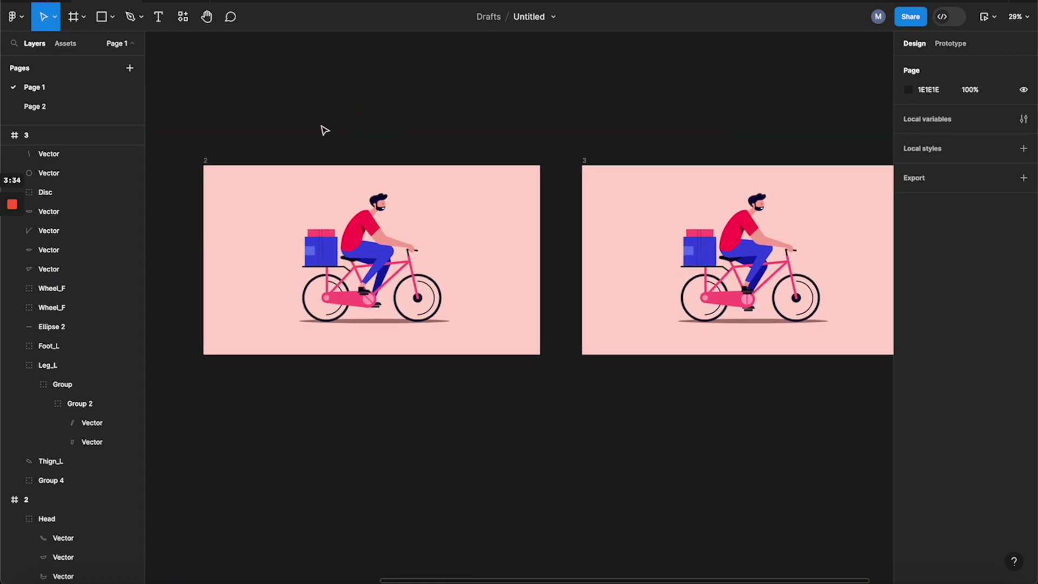
{"action": "left_click", "coordinate": [206, 164]}
{"action": "scroll", "coordinate": [537, 263], "scroll_direction": "down", "scroll_amount": 2}
{"action": "scroll", "coordinate": [537, 263], "scroll_direction": "up", "scroll_amount": 3}
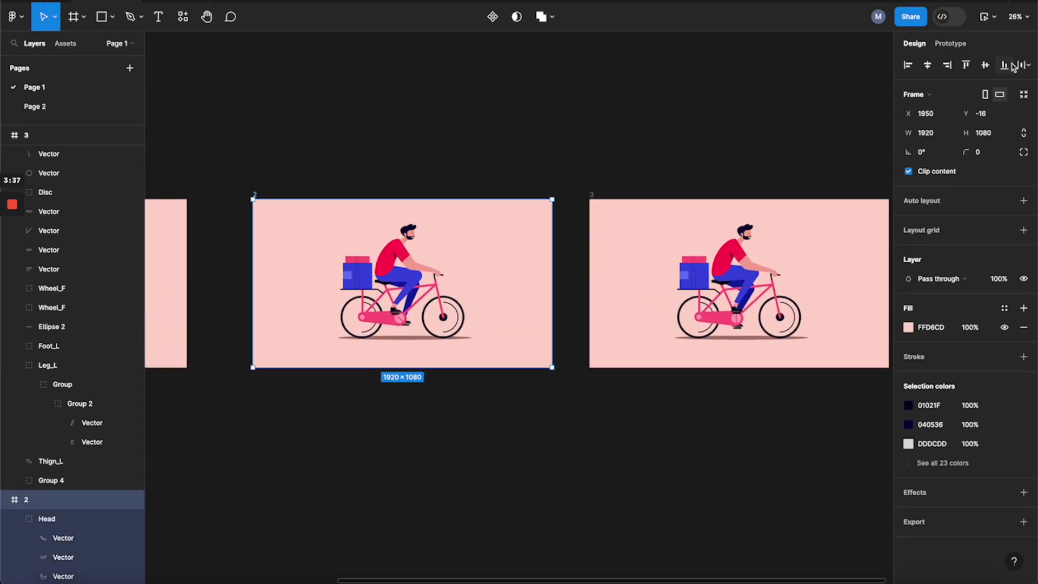
{"action": "left_click", "coordinate": [951, 43]}
{"action": "left_click_drag", "start_coordinate": [545, 288], "coordinate": [602, 291]}
Set the trigger of the connection from frame 2 to frame 3 to After delay with a delay of 1 ms
{"action": "left_click", "coordinate": [552, 324]}
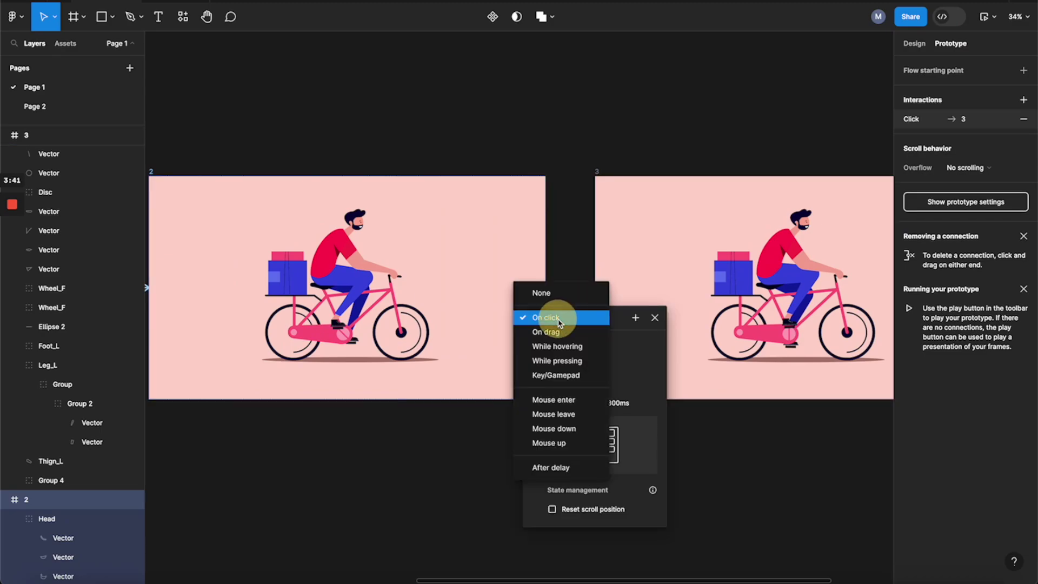
{"action": "left_click", "coordinate": [549, 468]}
{"action": "left_click", "coordinate": [546, 336]}
{"action": "type", "text": "1"}
{"action": "key", "text": "Return"}
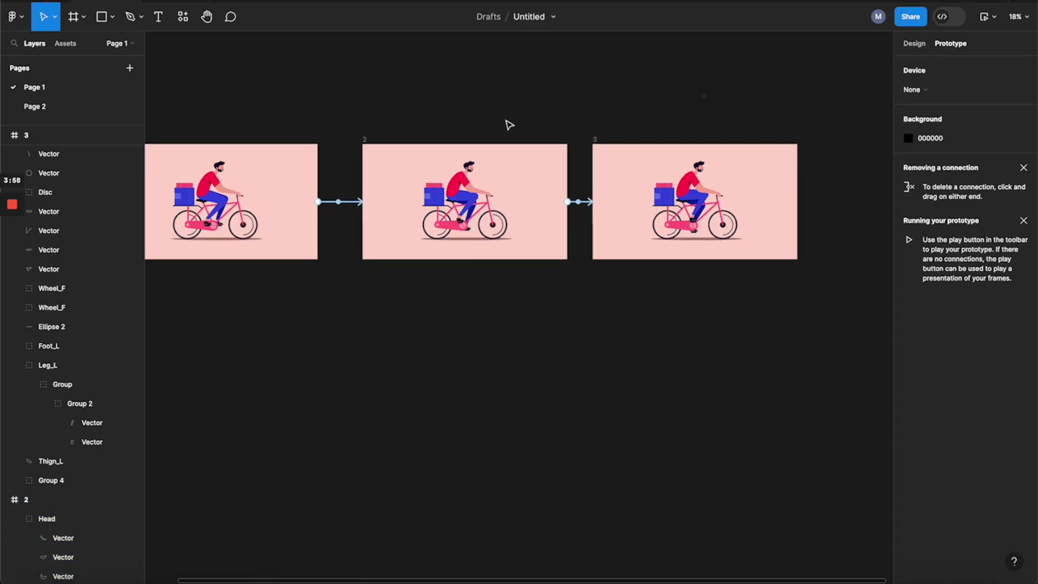
Preview the prototype from frame 1 and restart it twice to watch the pedalling animation
{"action": "scroll", "coordinate": [508, 122], "scroll_direction": "up", "scroll_amount": 2}
{"action": "left_click", "coordinate": [308, 186]}
{"action": "scroll", "coordinate": [789, 112], "scroll_direction": "up", "scroll_amount": 2}
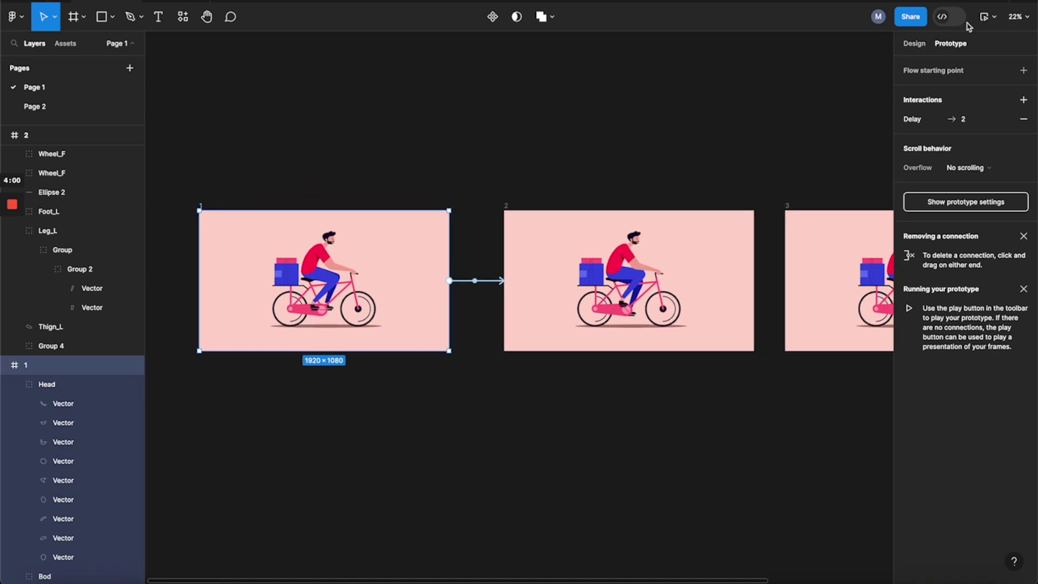
{"action": "left_click", "coordinate": [992, 17]}
{"action": "left_click", "coordinate": [1008, 63]}
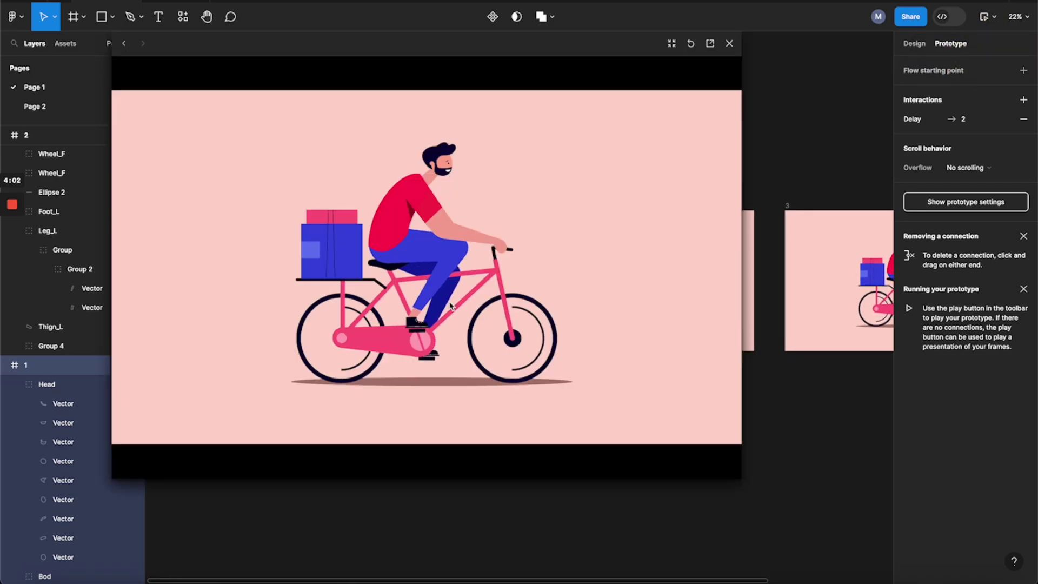
{"action": "left_click", "coordinate": [691, 44]}
{"action": "left_click", "coordinate": [691, 44]}
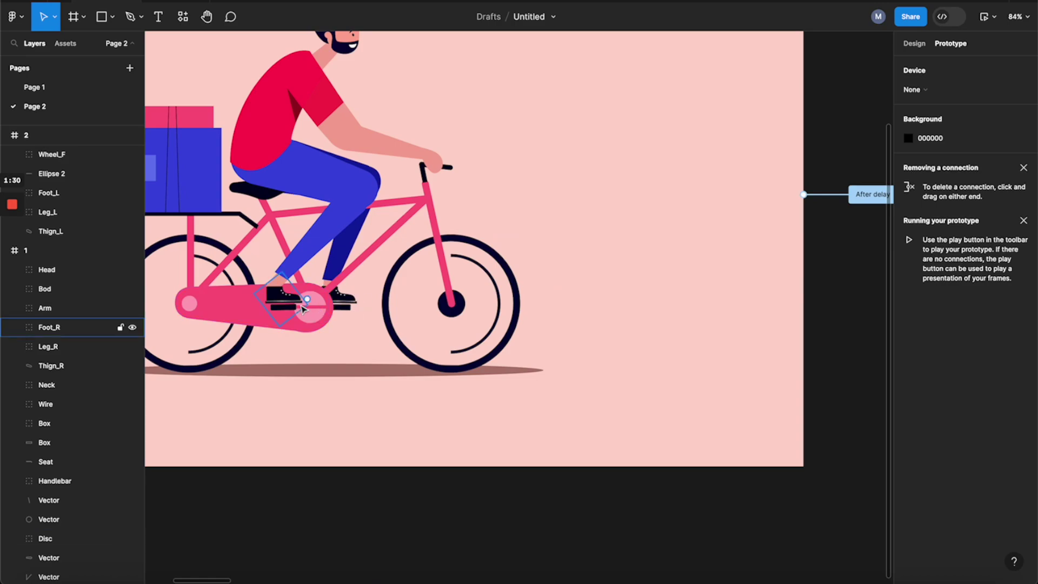
Rotate the front wheel in frame 2 on Page 2 to -90° and show its design properties
{"action": "scroll", "coordinate": [514, 368], "scroll_direction": "down", "scroll_amount": 5}
{"action": "scroll", "coordinate": [361, 257], "scroll_direction": "right", "scroll_amount": 10}
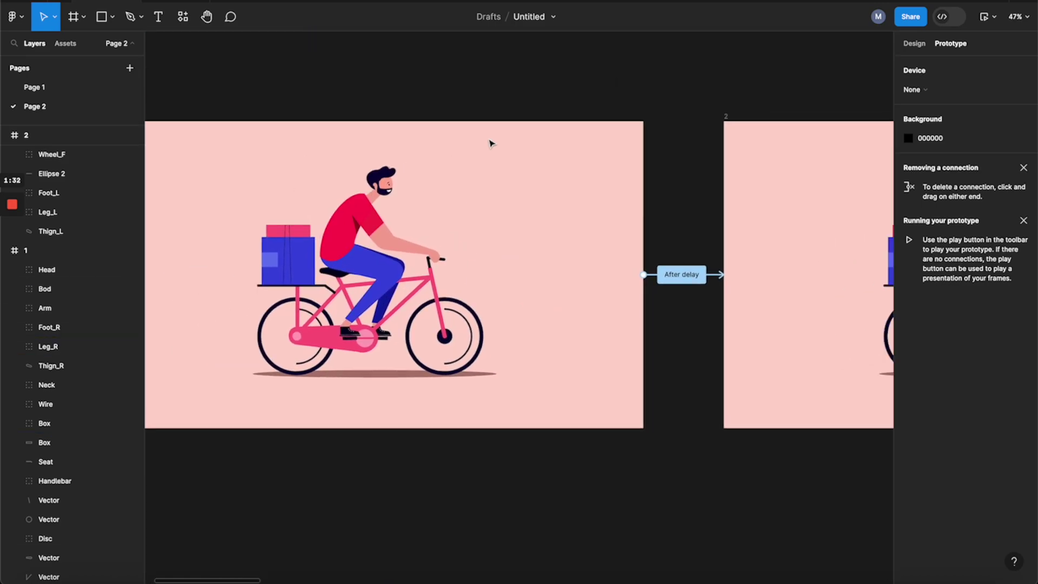
{"action": "scroll", "coordinate": [665, 286], "scroll_direction": "up", "scroll_amount": 5}
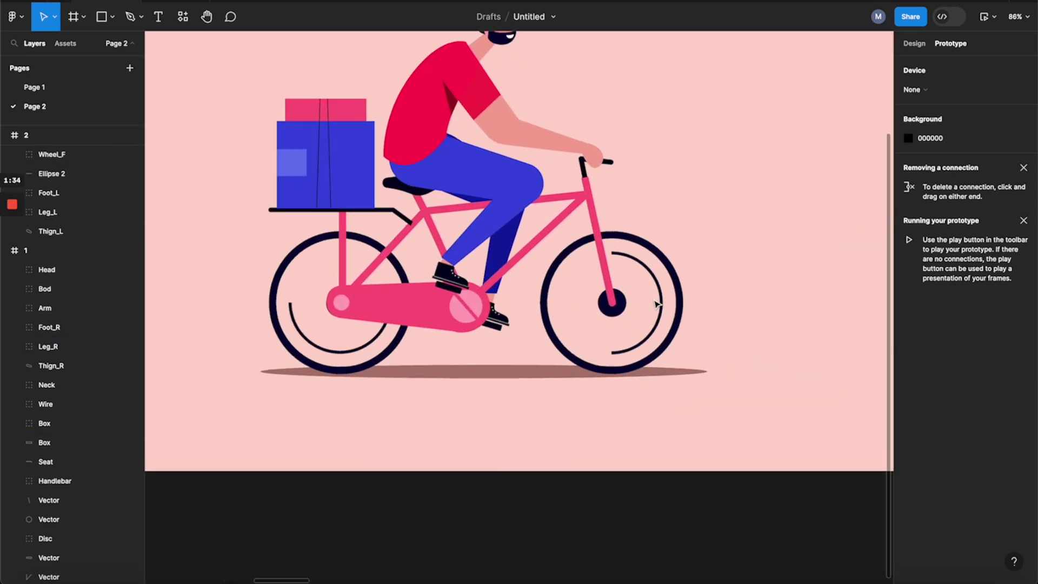
{"action": "left_click", "coordinate": [656, 296]}
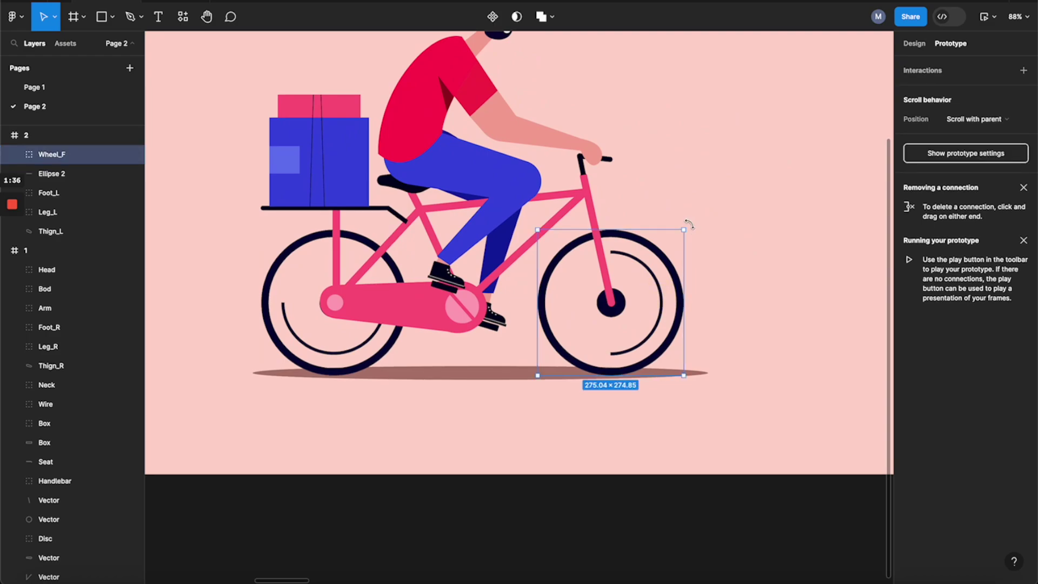
{"action": "left_click_drag", "start_coordinate": [689, 224], "coordinate": [680, 372]}
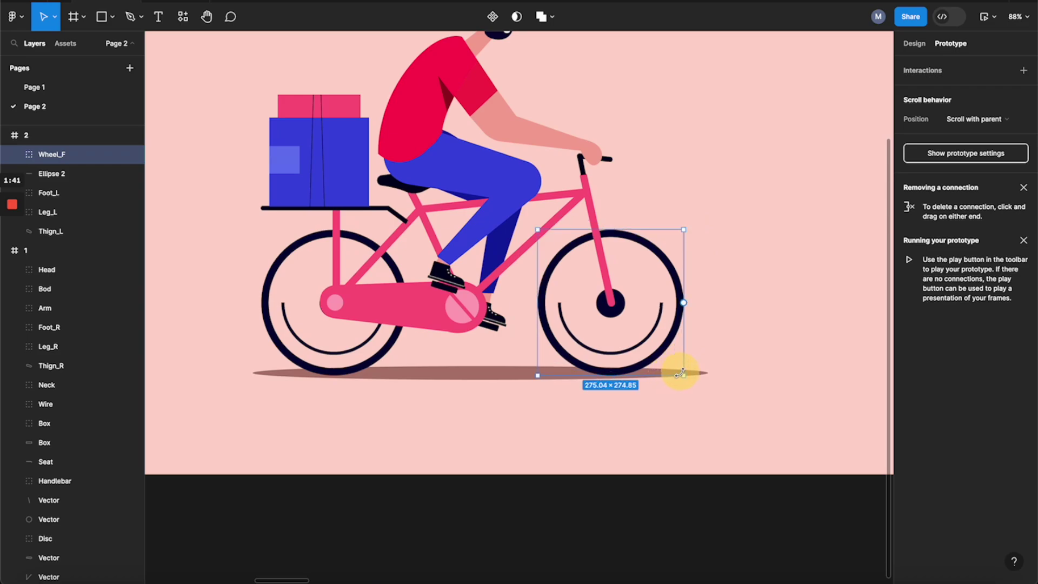
{"action": "left_click", "coordinate": [915, 44]}
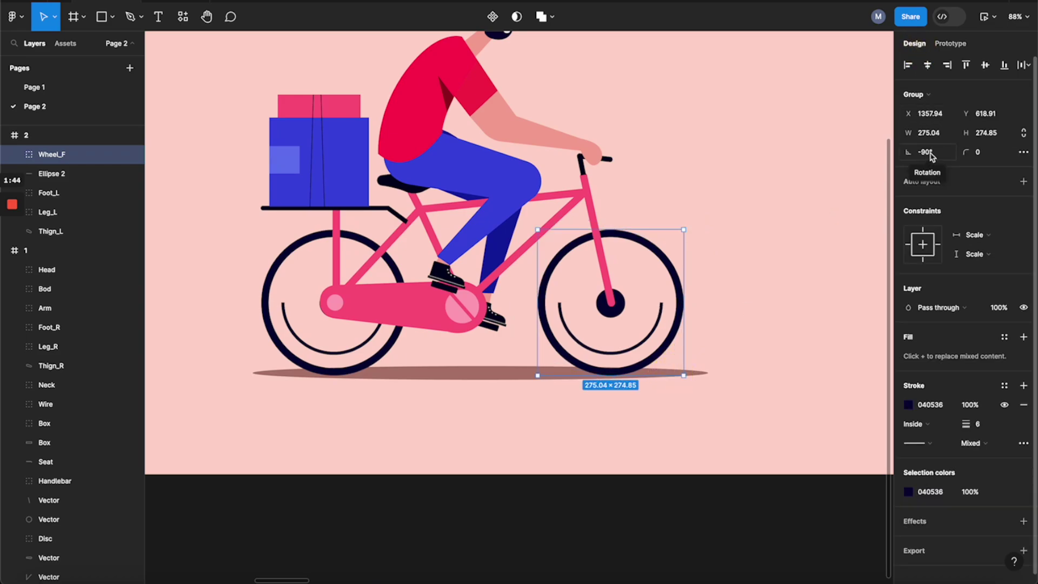
Rotate the front wheel in frame 3 clockwise
{"action": "scroll", "coordinate": [700, 261], "scroll_direction": "down", "scroll_amount": 3}
{"action": "scroll", "coordinate": [734, 248], "scroll_direction": "right", "scroll_amount": 10}
{"action": "scroll", "coordinate": [737, 254], "scroll_direction": "right", "scroll_amount": 6}
{"action": "scroll", "coordinate": [611, 284], "scroll_direction": "up", "scroll_amount": 4}
{"action": "left_click", "coordinate": [591, 281]}
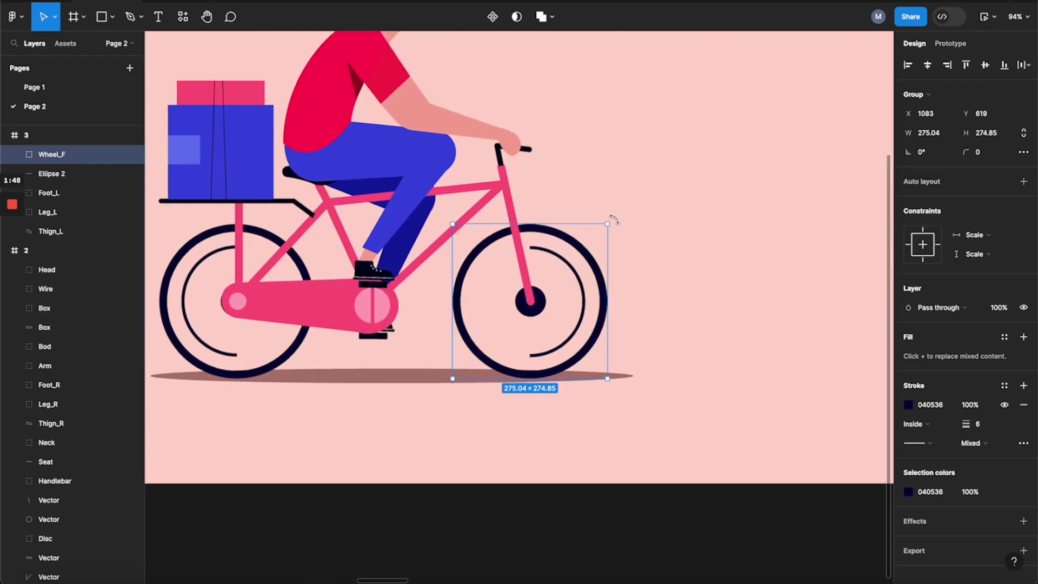
{"action": "left_click_drag", "start_coordinate": [621, 288], "coordinate": [479, 359]}
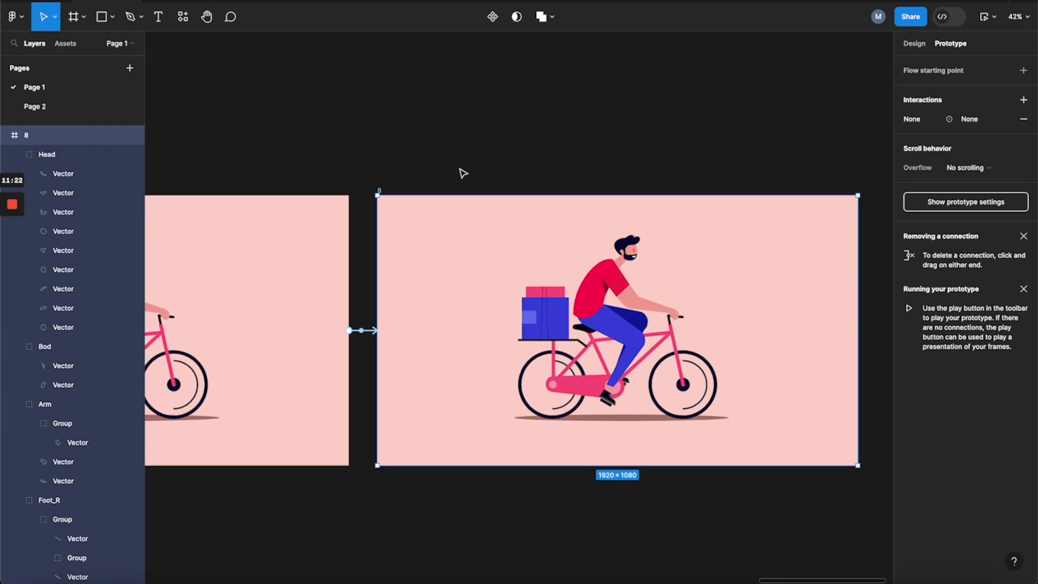
Connect frame 8 back to frame 1 on Page 1 to loop the animation
{"action": "left_click", "coordinate": [405, 158]}
{"action": "left_click", "coordinate": [379, 192]}
{"action": "left_click_drag", "start_coordinate": [859, 333], "coordinate": [389, 397]}
{"action": "scroll", "coordinate": [869, 347], "scroll_direction": "down", "scroll_amount": 10}
{"action": "scroll", "coordinate": [389, 397], "scroll_direction": "up", "scroll_amount": 5}
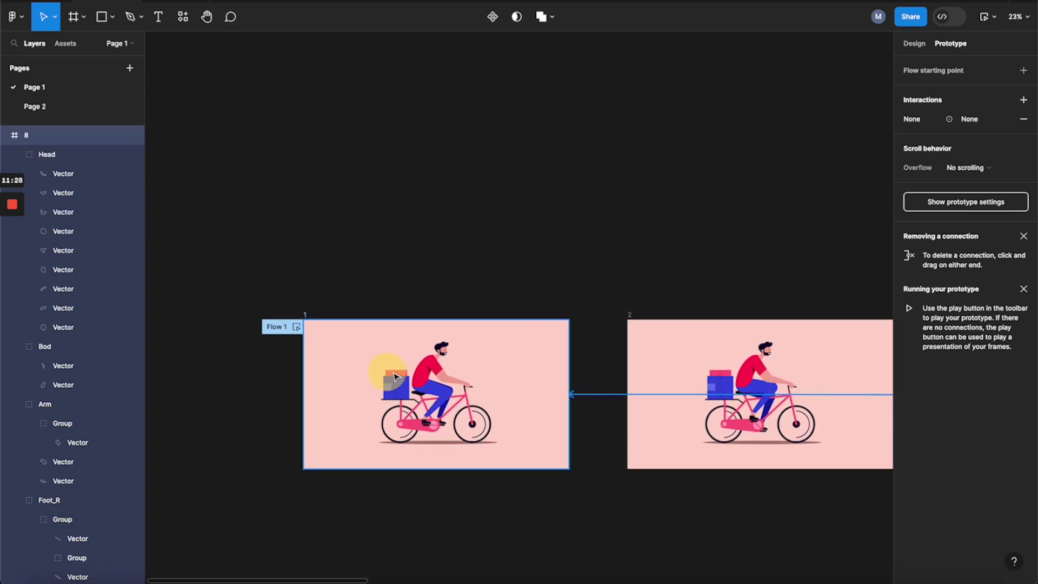
{"action": "left_click_drag", "start_coordinate": [540, 385], "coordinate": [563, 399]}
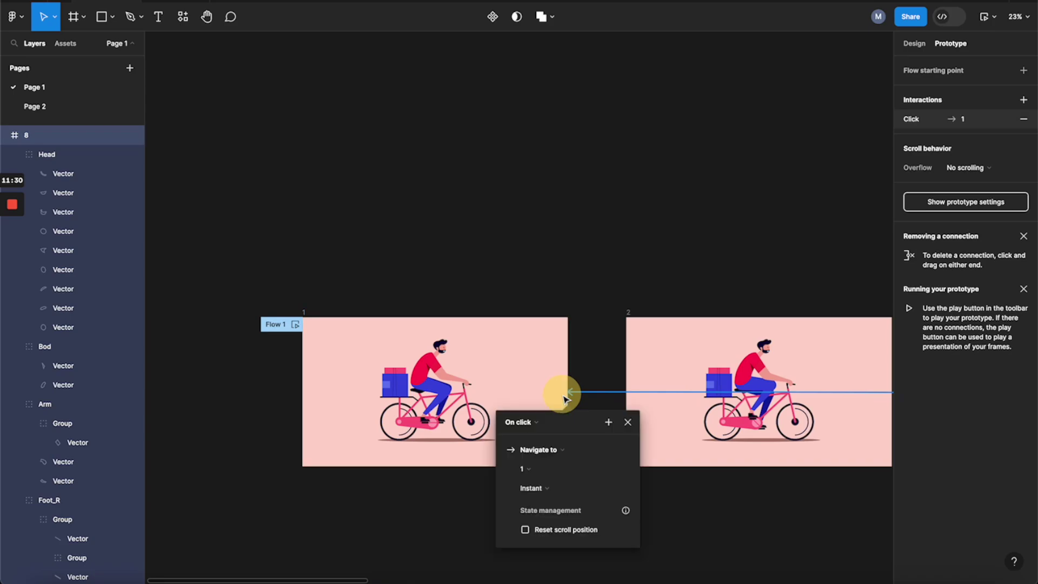
Set the trigger of the connection from frame 8 to frame 1 to After delay and close the interaction settings
{"action": "scroll", "coordinate": [571, 420], "scroll_direction": "up", "scroll_amount": 3}
{"action": "left_click", "coordinate": [519, 406]}
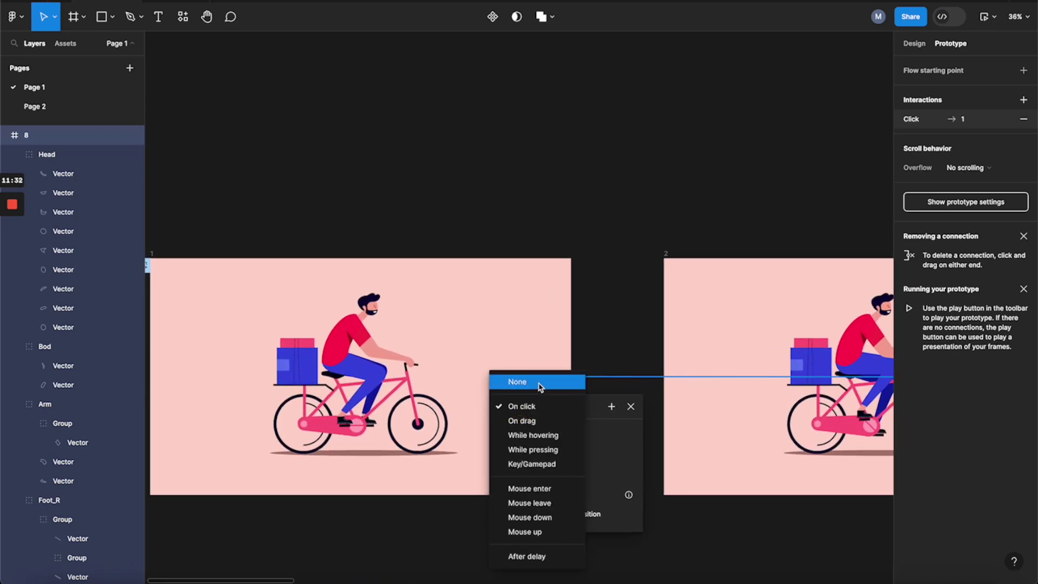
{"action": "left_click", "coordinate": [535, 557]}
{"action": "left_click", "coordinate": [527, 427]}
{"action": "left_click", "coordinate": [620, 238]}
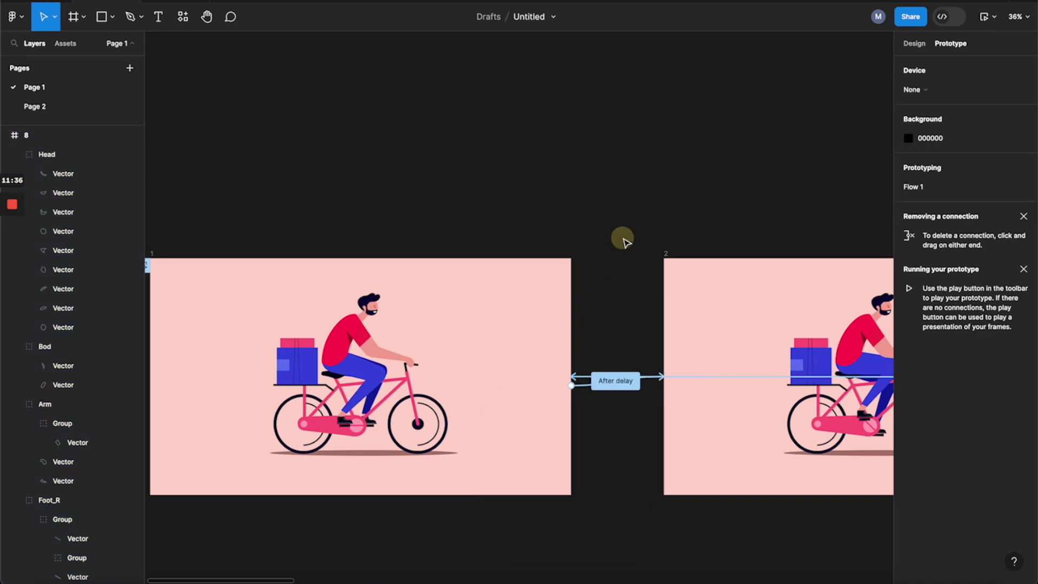
Look over the row of linked frames on Page 1 and check their prototype connections
{"action": "scroll", "coordinate": [622, 241], "scroll_direction": "down", "scroll_amount": 5}
{"action": "scroll", "coordinate": [626, 243], "scroll_direction": "down", "scroll_amount": 1}
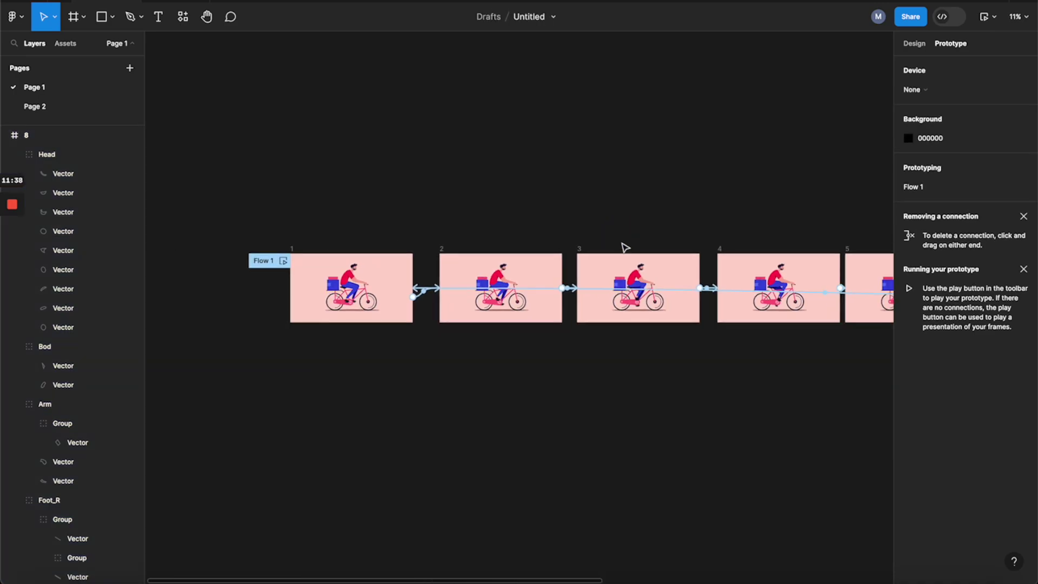
{"action": "scroll", "coordinate": [626, 243], "scroll_direction": "right", "scroll_amount": 10}
{"action": "scroll", "coordinate": [622, 245], "scroll_direction": "left", "scroll_amount": 10}
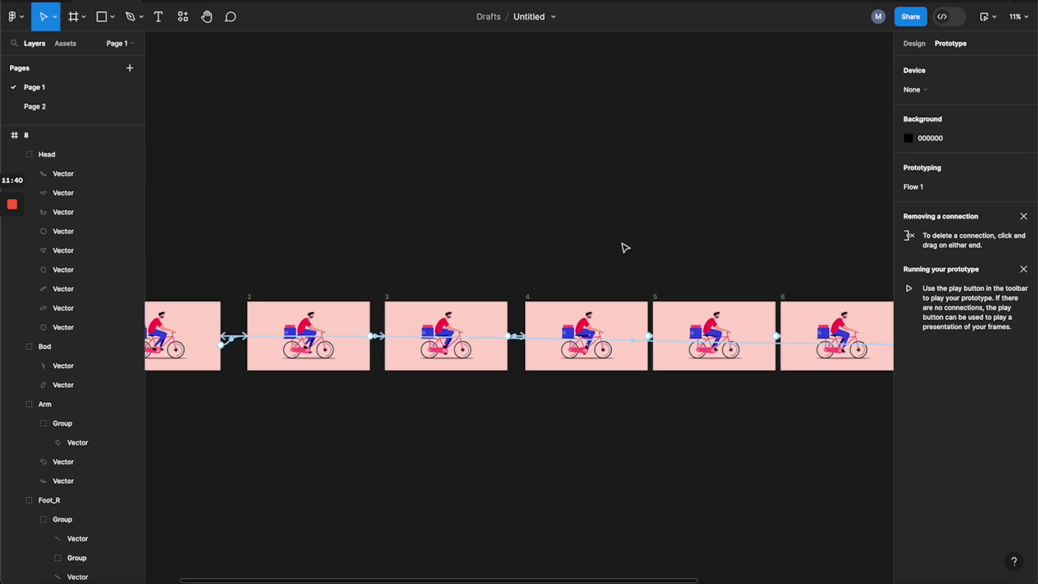
{"action": "scroll", "coordinate": [322, 294], "scroll_direction": "up", "scroll_amount": 5}
{"action": "left_click", "coordinate": [311, 284]}
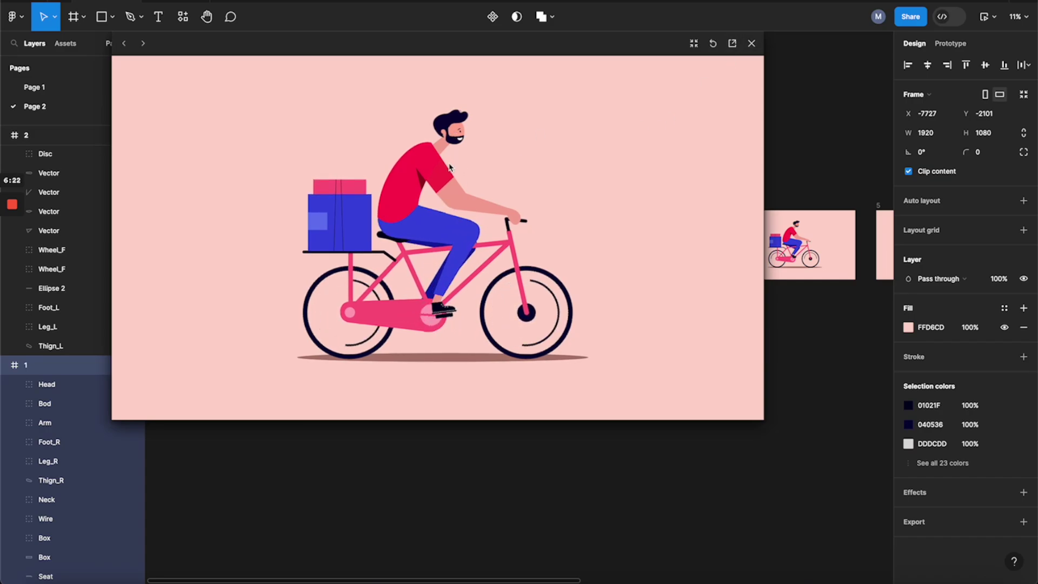
Close the prototype preview and examine frames 1 and 2 on Page 2 up close
{"action": "left_click", "coordinate": [752, 47]}
{"action": "left_click", "coordinate": [429, 165]}
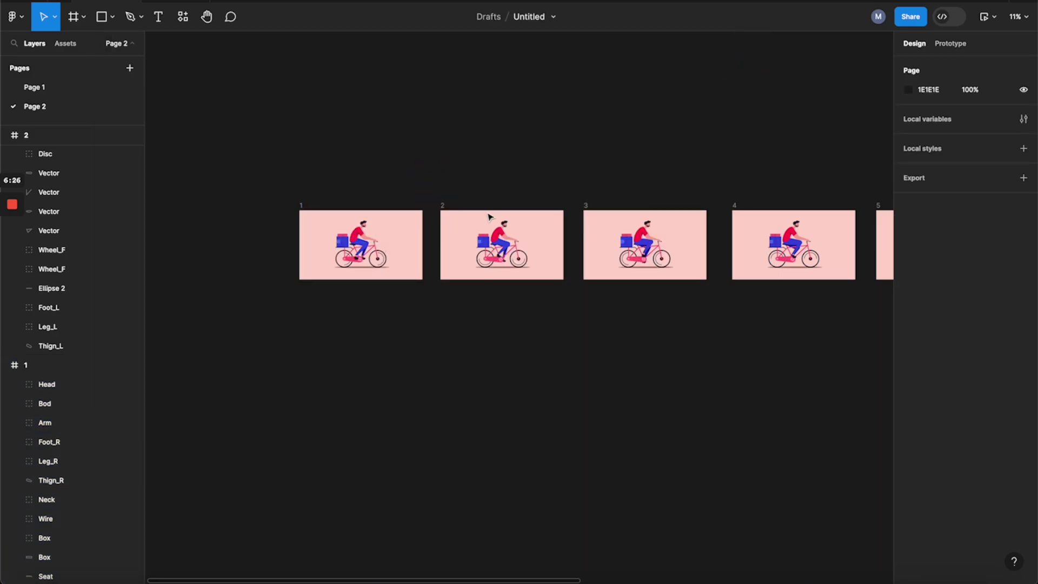
{"action": "scroll", "coordinate": [517, 224], "scroll_direction": "up", "scroll_amount": 2}
{"action": "scroll", "coordinate": [274, 238], "scroll_direction": "up", "scroll_amount": 4}
{"action": "scroll", "coordinate": [618, 250], "scroll_direction": "right", "scroll_amount": 4}
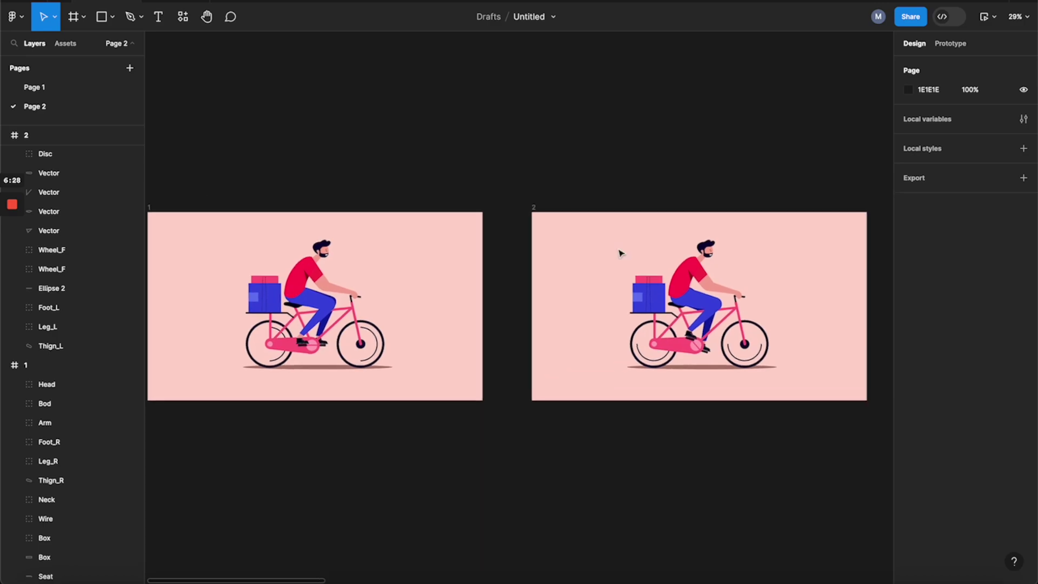
Stretch the cyclist's hair shape upward in frame 2 on Page 2 to a height of about 64
{"action": "scroll", "coordinate": [565, 246], "scroll_direction": "up", "scroll_amount": 4}
{"action": "scroll", "coordinate": [565, 245], "scroll_direction": "down", "scroll_amount": 2}
{"action": "left_click", "coordinate": [191, 172]}
{"action": "left_click", "coordinate": [191, 172]}
{"action": "scroll", "coordinate": [525, 247], "scroll_direction": "up", "scroll_amount": 5}
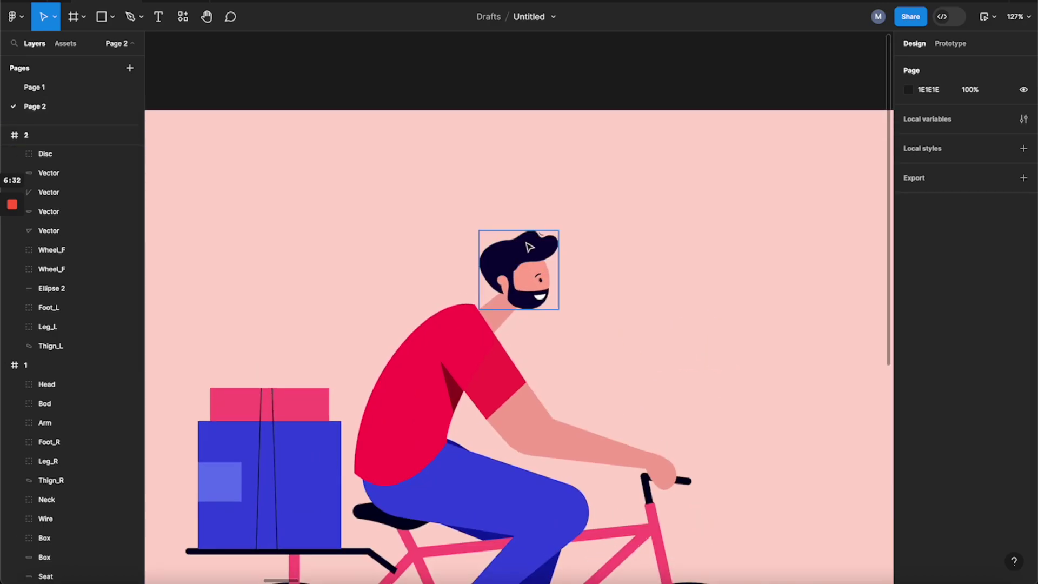
{"action": "left_click", "coordinate": [529, 247]}
{"action": "double_click", "coordinate": [528, 247]}
{"action": "scroll", "coordinate": [529, 247], "scroll_direction": "up", "scroll_amount": 4}
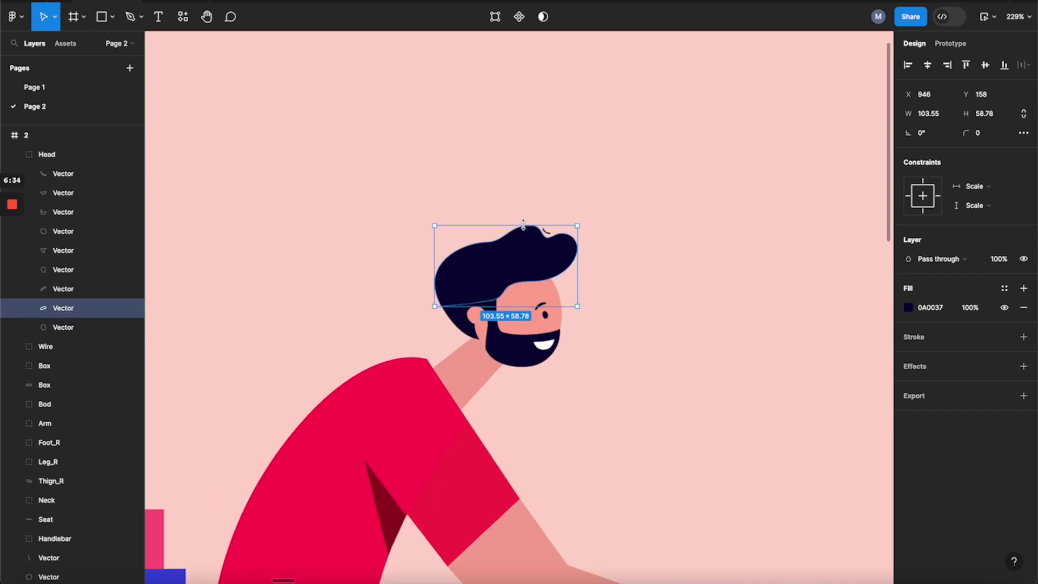
{"action": "left_click_drag", "start_coordinate": [523, 225], "coordinate": [524, 218]}
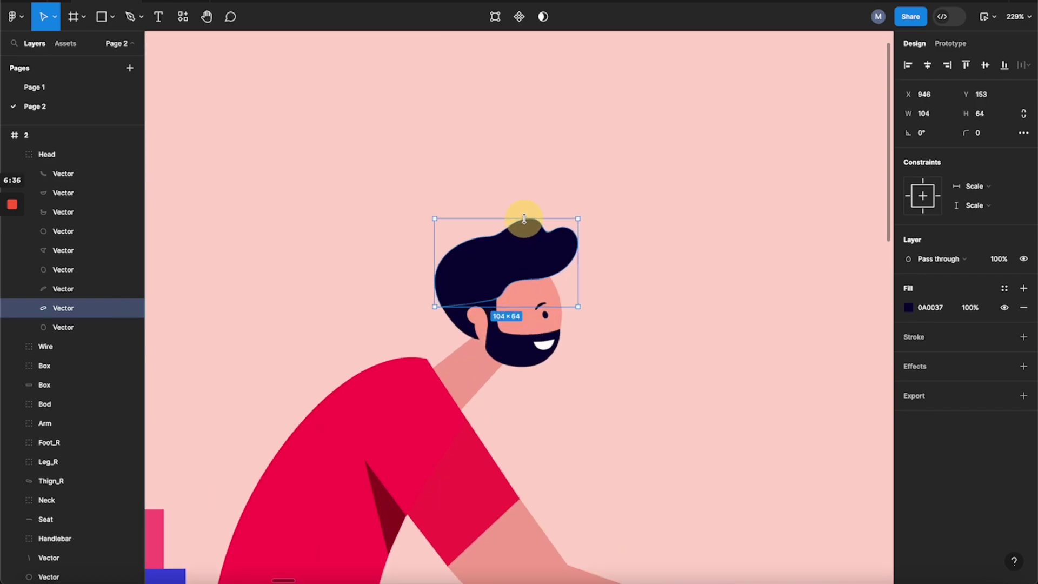
Stretch the cyclist's hair shape upward in frame 3 to a height of about 75
{"action": "scroll", "coordinate": [661, 225], "scroll_direction": "down", "scroll_amount": 4}
{"action": "scroll", "coordinate": [661, 225], "scroll_direction": "right", "scroll_amount": 8}
{"action": "scroll", "coordinate": [661, 225], "scroll_direction": "left", "scroll_amount": 15}
{"action": "scroll", "coordinate": [661, 225], "scroll_direction": "right", "scroll_amount": 10}
{"action": "scroll", "coordinate": [661, 225], "scroll_direction": "right", "scroll_amount": 2}
{"action": "double_click", "coordinate": [463, 232]}
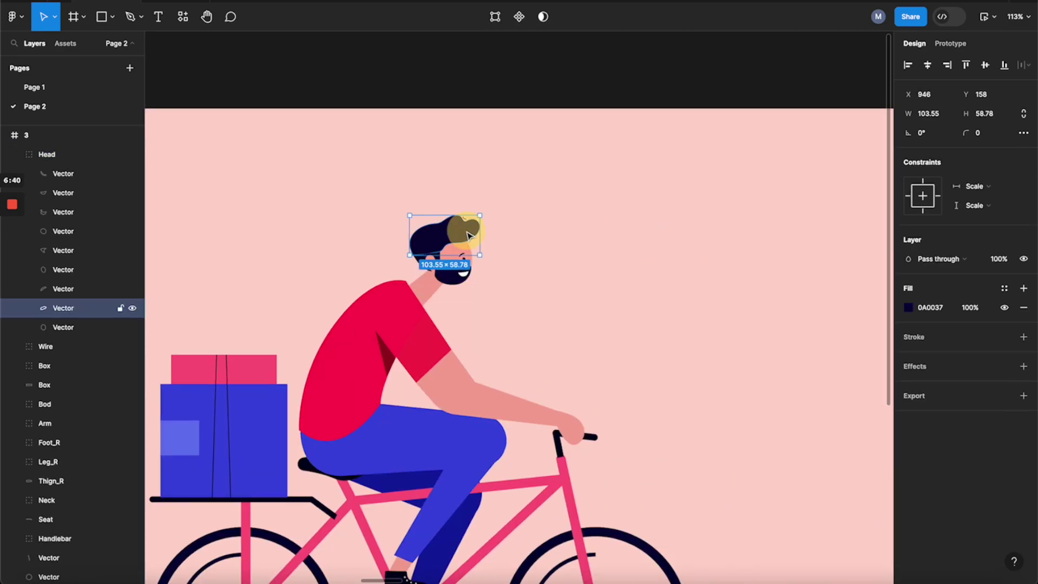
{"action": "scroll", "coordinate": [425, 223], "scroll_direction": "up", "scroll_amount": 4}
{"action": "scroll", "coordinate": [436, 200], "scroll_direction": "down", "scroll_amount": 5}
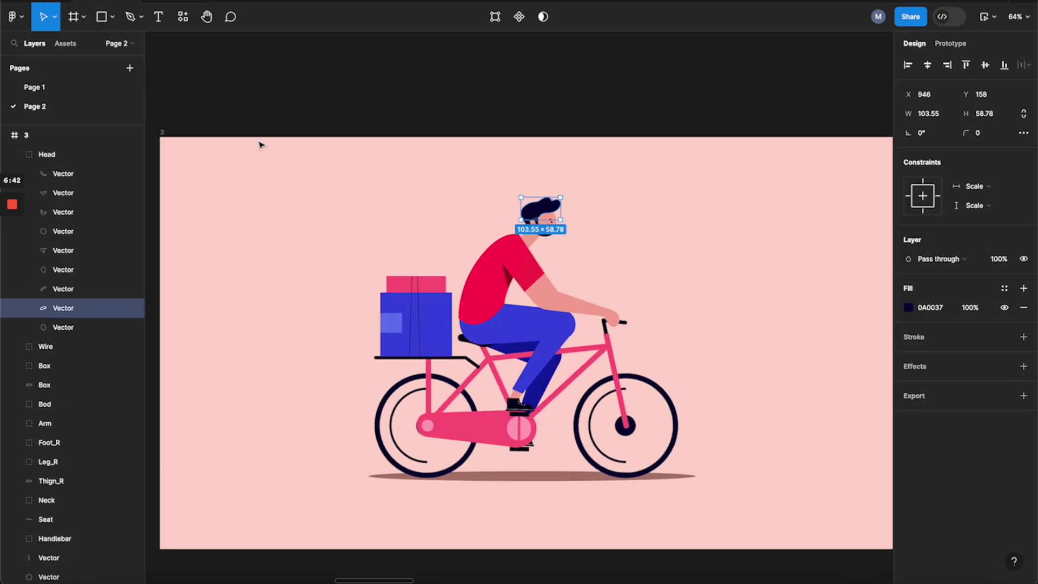
{"action": "scroll", "coordinate": [529, 207], "scroll_direction": "up", "scroll_amount": 4}
{"action": "left_click_drag", "start_coordinate": [524, 196], "coordinate": [524, 184]}
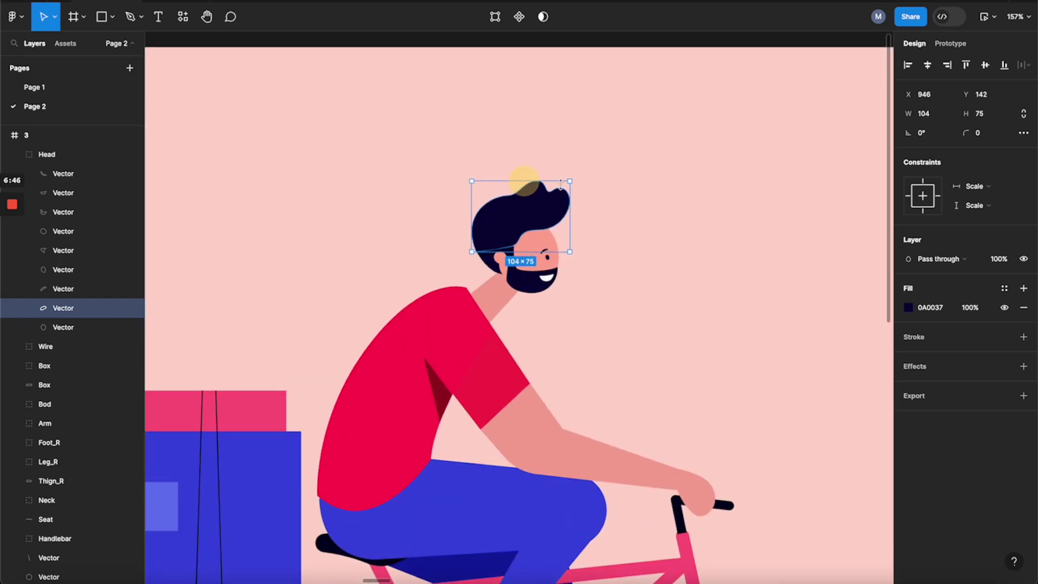
Stretch the cyclist's hair shape upward in frame 4 to a height of about 64 and deselect it
{"action": "scroll", "coordinate": [707, 188], "scroll_direction": "down", "scroll_amount": 5}
{"action": "scroll", "coordinate": [705, 189], "scroll_direction": "left", "scroll_amount": 5}
{"action": "scroll", "coordinate": [753, 213], "scroll_direction": "right", "scroll_amount": 5}
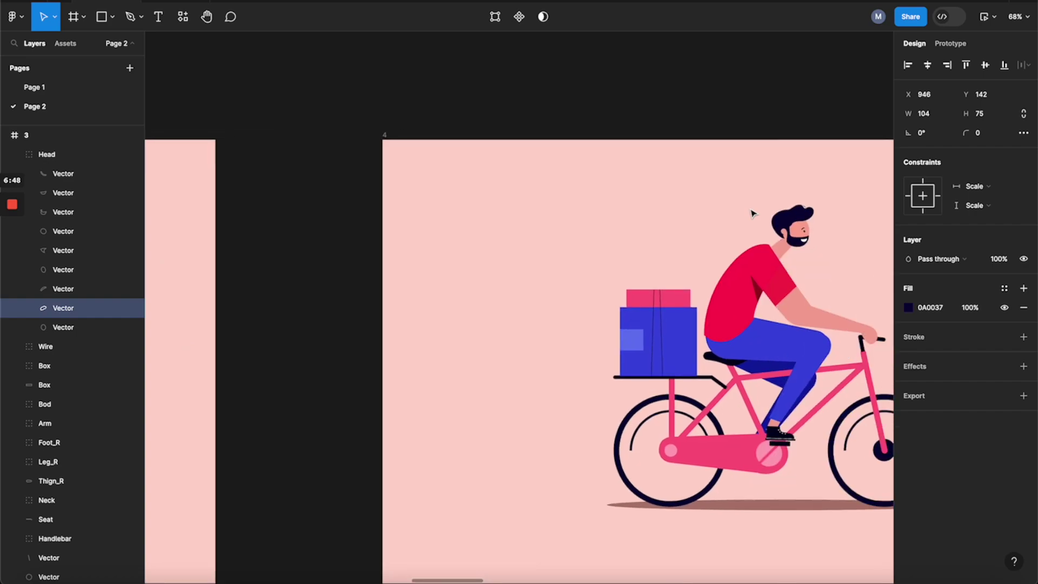
{"action": "scroll", "coordinate": [651, 221], "scroll_direction": "up", "scroll_amount": 2}
{"action": "scroll", "coordinate": [611, 212], "scroll_direction": "up", "scroll_amount": 3}
{"action": "double_click", "coordinate": [615, 210]}
{"action": "left_click_drag", "start_coordinate": [575, 188], "coordinate": [575, 186]}
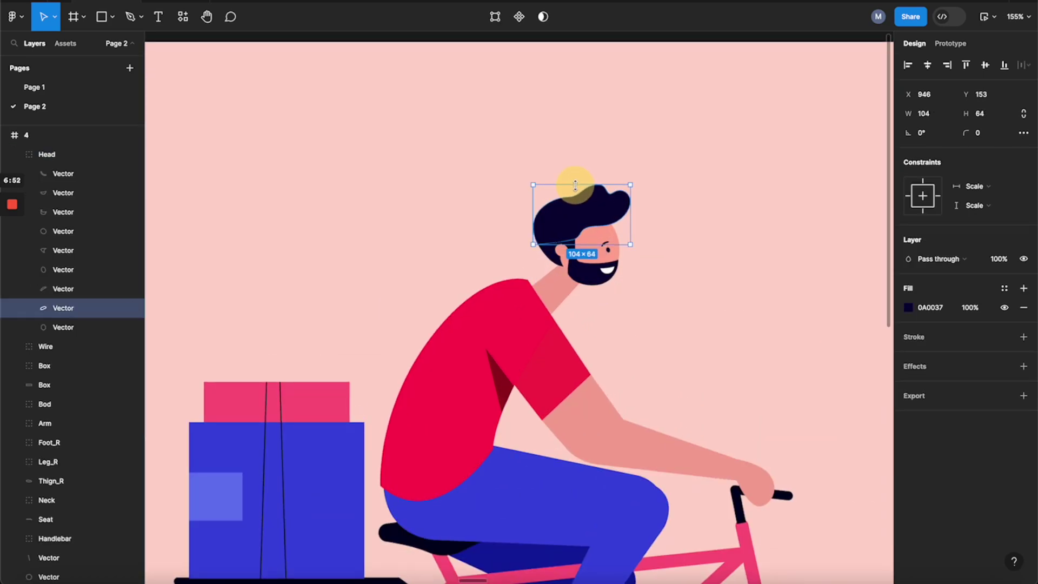
{"action": "left_click", "coordinate": [740, 197]}
Select frame 1 on Page 2 and preview the animation starting from it
{"action": "scroll", "coordinate": [740, 196], "scroll_direction": "down", "scroll_amount": 8}
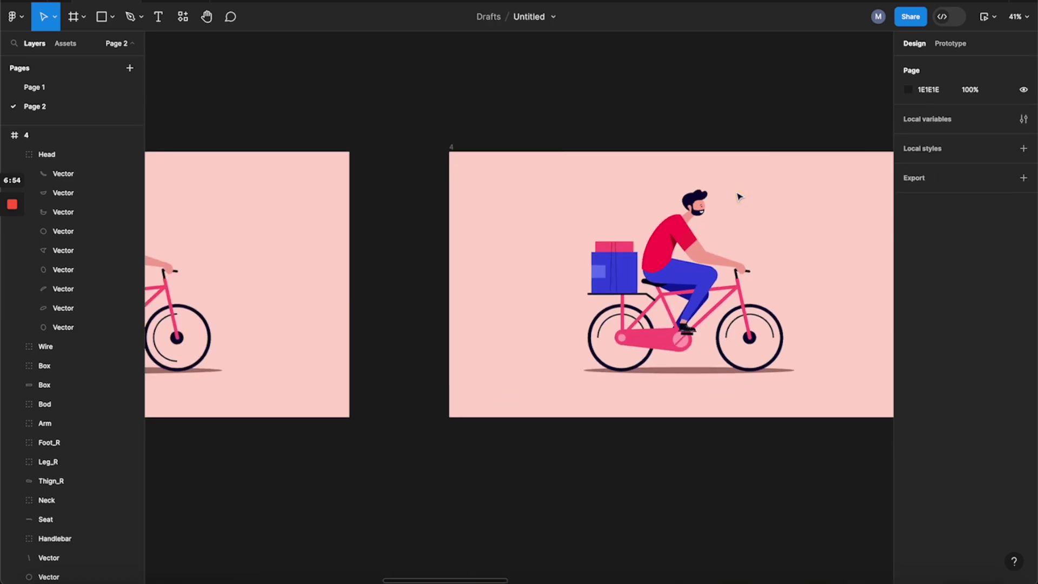
{"action": "scroll", "coordinate": [739, 197], "scroll_direction": "left", "scroll_amount": 6}
{"action": "scroll", "coordinate": [334, 153], "scroll_direction": "left", "scroll_amount": 6}
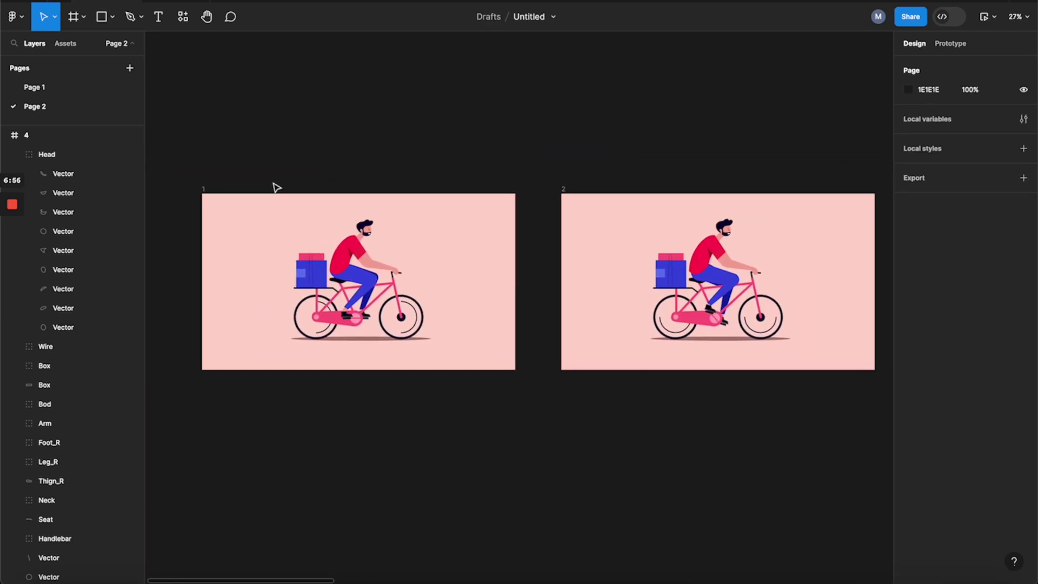
{"action": "left_click", "coordinate": [371, 193]}
{"action": "left_click", "coordinate": [985, 16]}
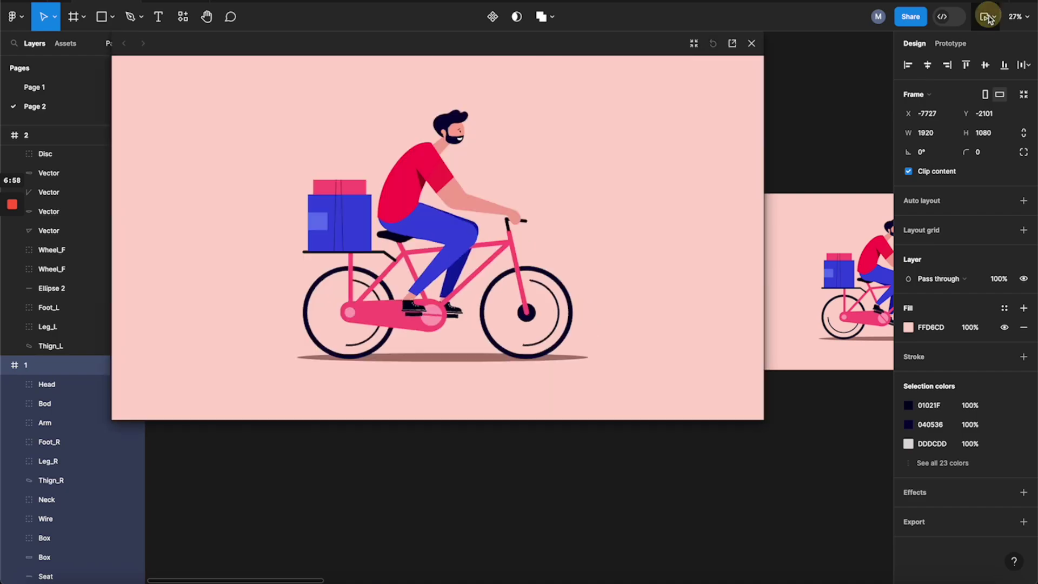